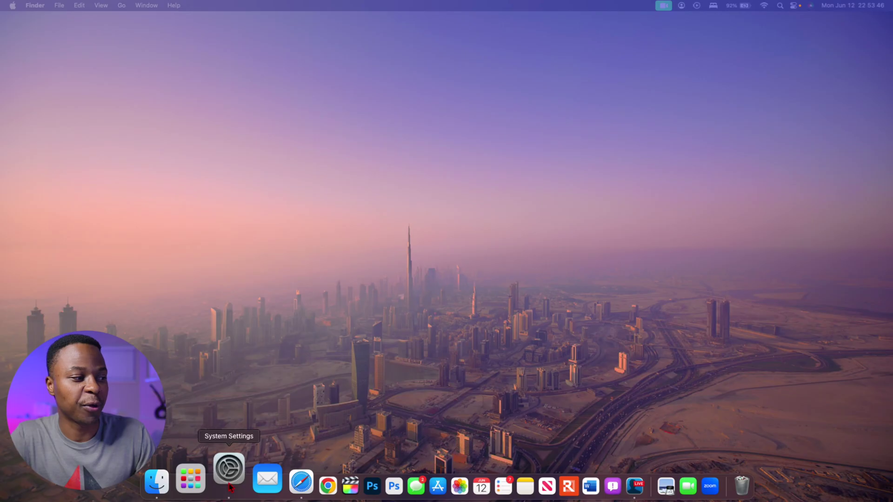
Step: Open the Wallpaper settings in System Settings and give the HP 27er display the macOS Graphic dynamic wallpaper
click(229, 485)
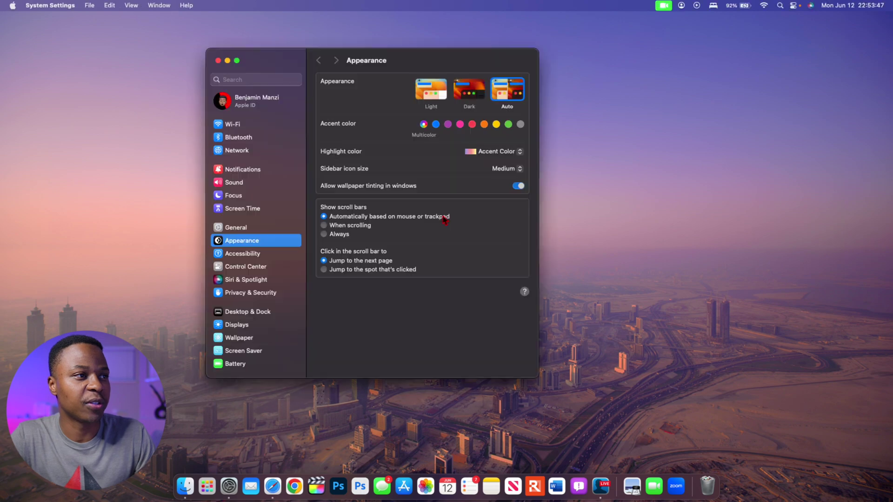
click(250, 340)
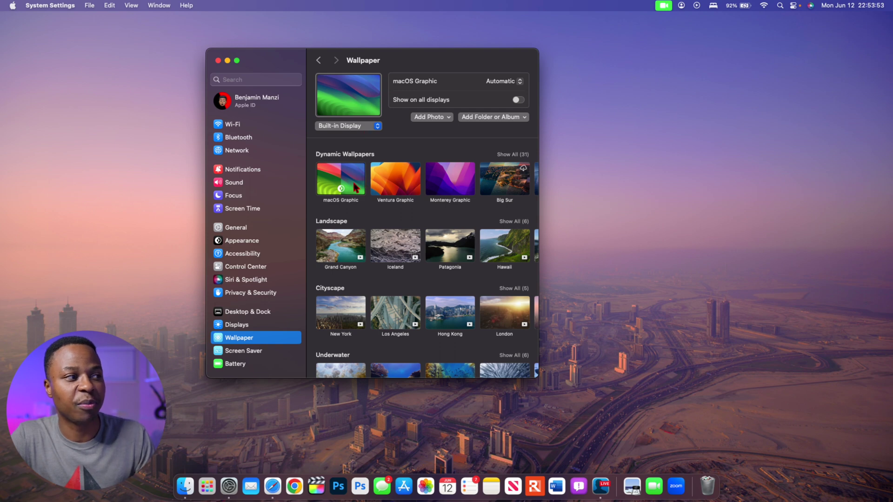
click(352, 127)
click(344, 135)
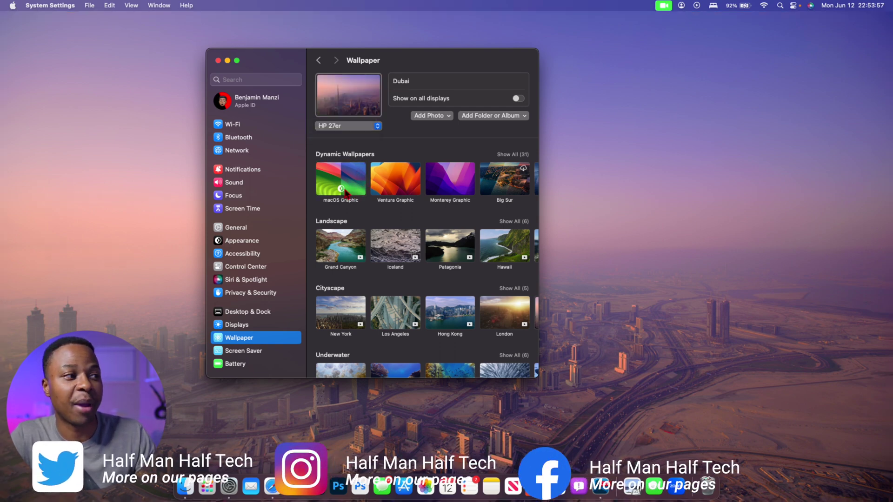
click(334, 187)
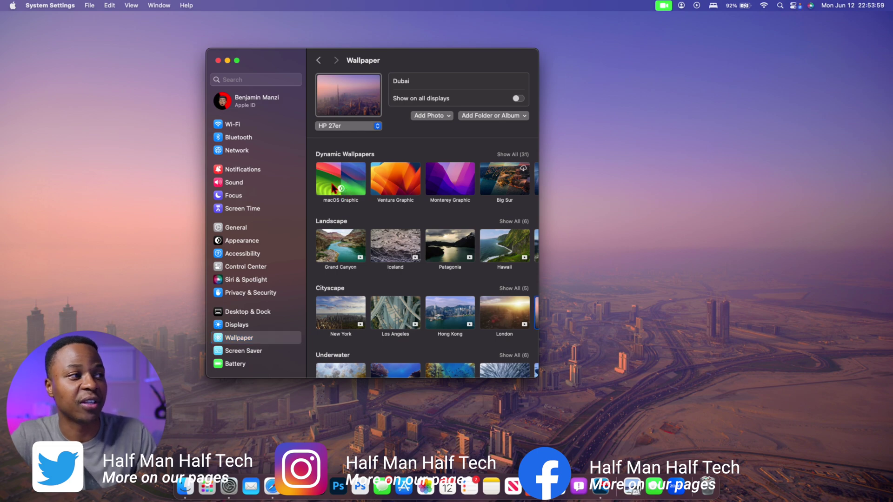
Step: Look through the Landscape, Cityscape, Underwater, Earth and Shuffle Aerials wallpaper collections
scroll(385, 214, down, 1)
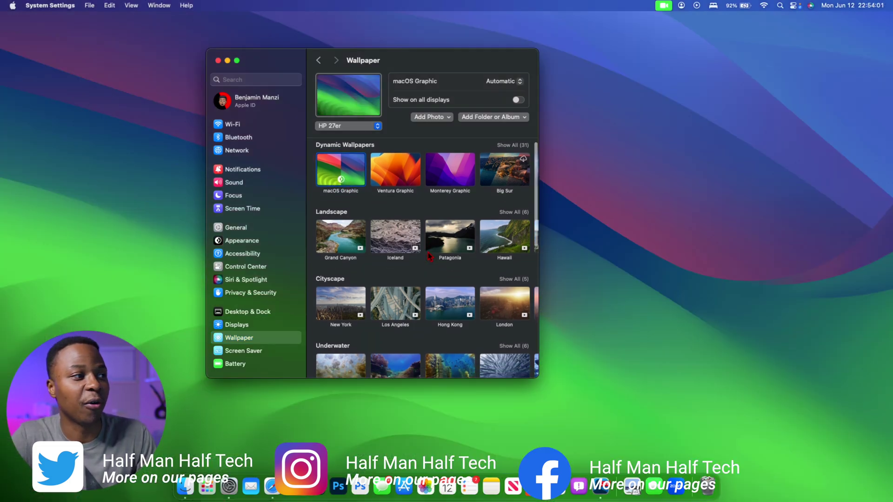
scroll(379, 230, up, 1)
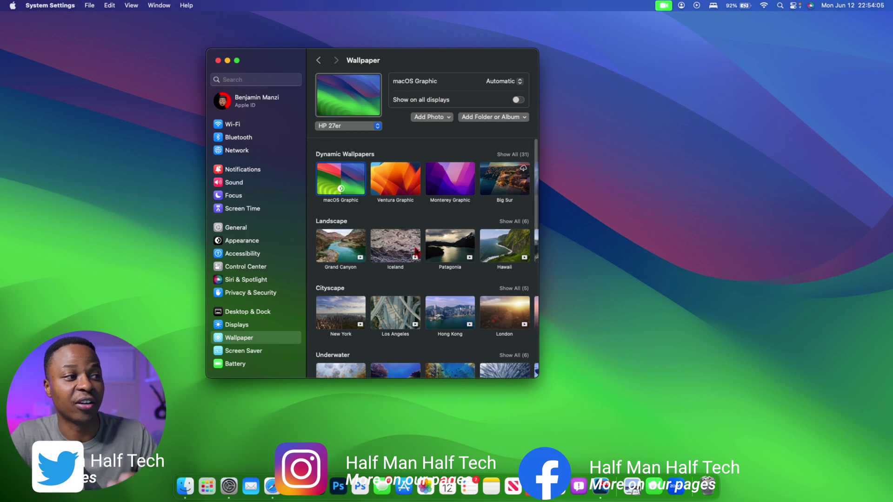
scroll(417, 251, down, 1)
scroll(416, 251, down, 2)
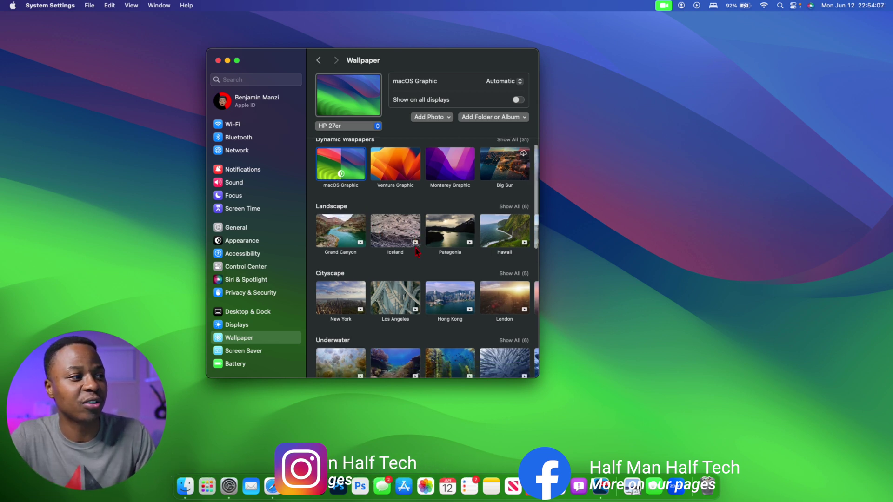
scroll(446, 233, right, 2)
scroll(470, 222, right, 2)
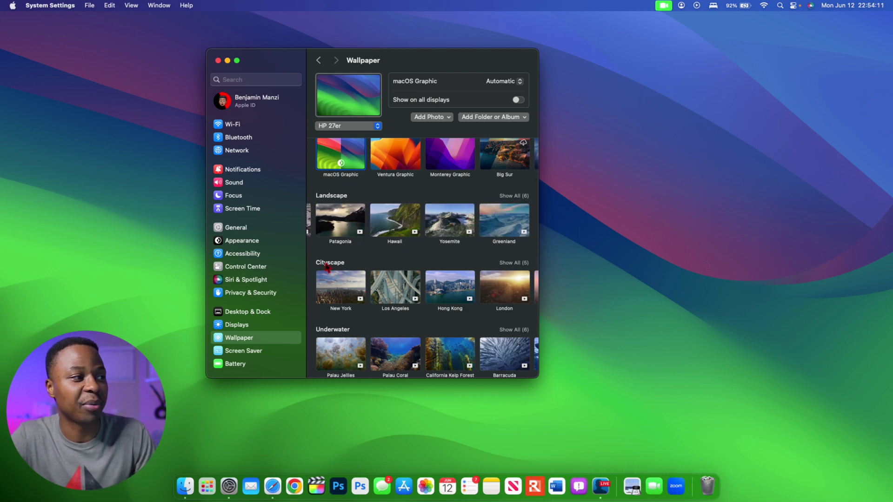
scroll(337, 274, down, 5)
scroll(337, 275, down, 6)
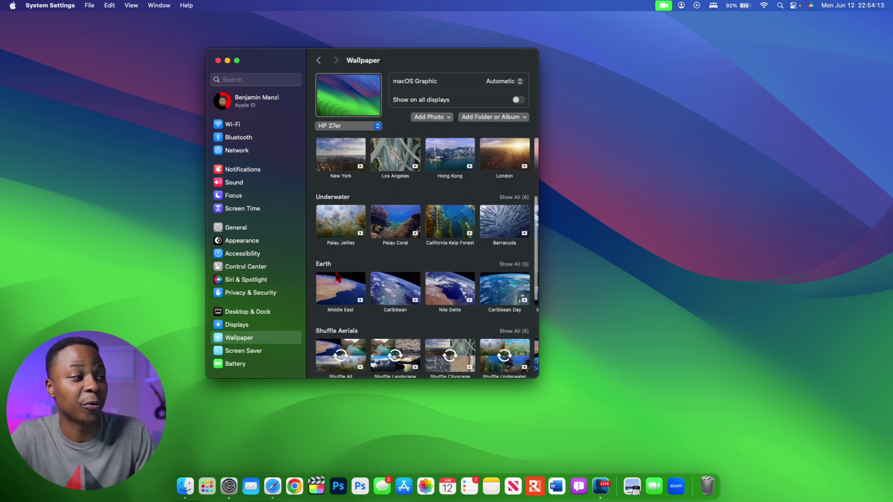
scroll(336, 266, down, 3)
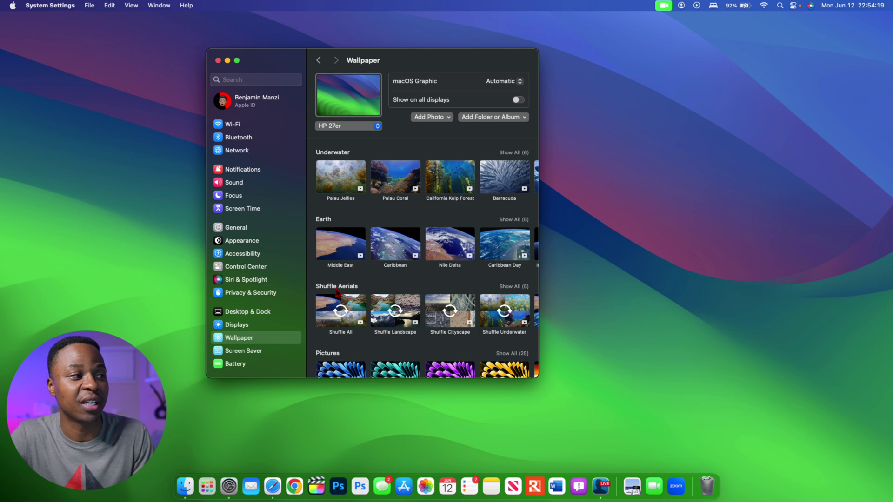
scroll(347, 295, up, 5)
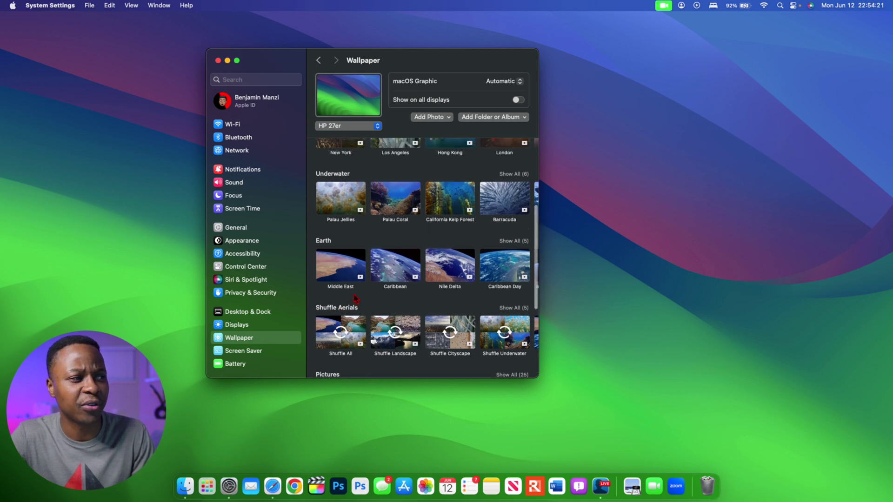
scroll(354, 297, up, 1)
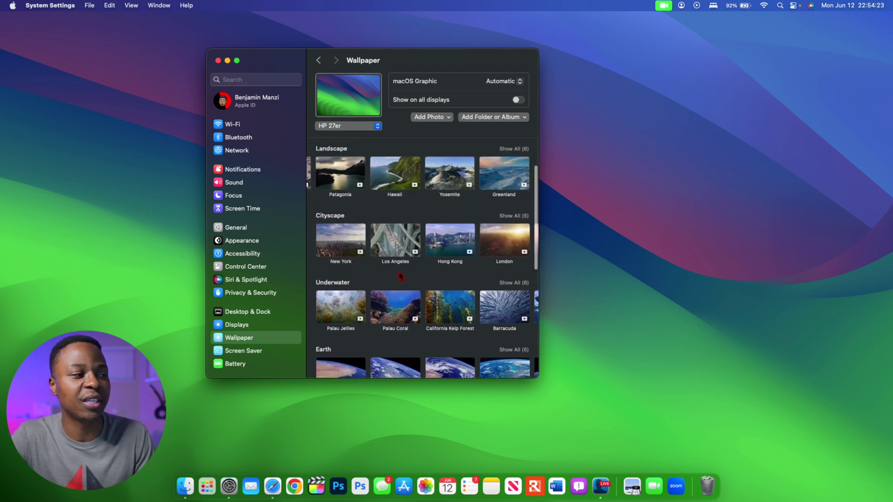
Step: Apply the Los Angeles cityscape wallpaper to the HP 27er display and shift the settings window sideways over the desktop
click(392, 239)
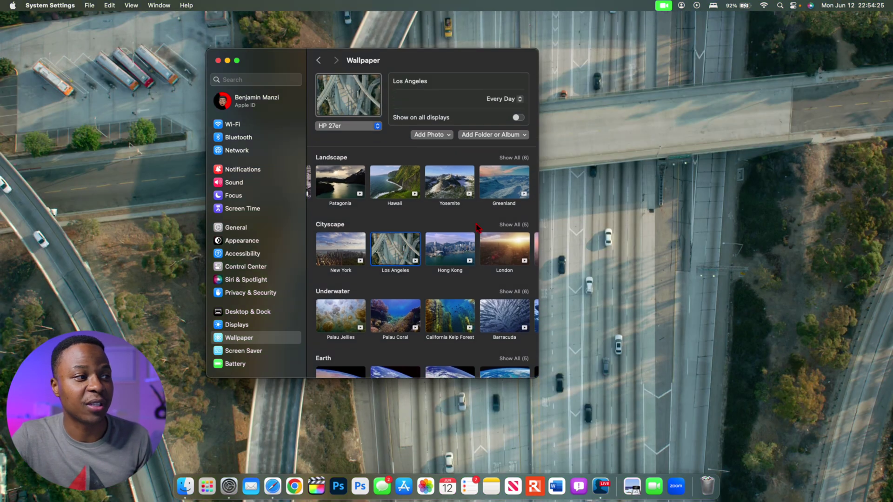
drag(385, 60, 446, 59)
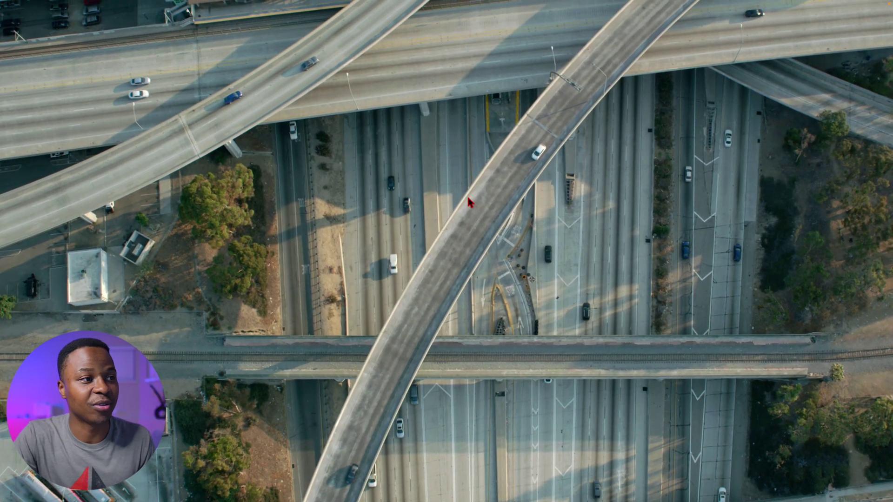
click(468, 199)
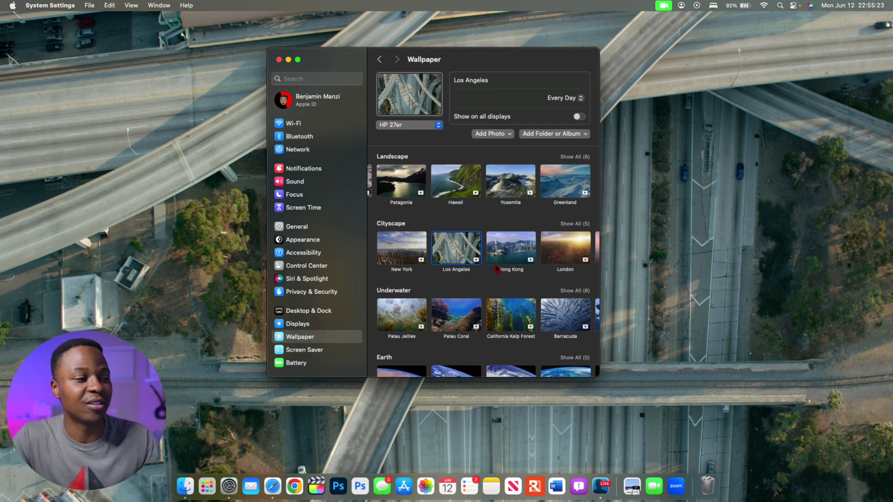
Step: Browse the Cityscape and Underwater collections and choose the Nile Delta wallpaper from the Earth collection
scroll(497, 269, right, 3)
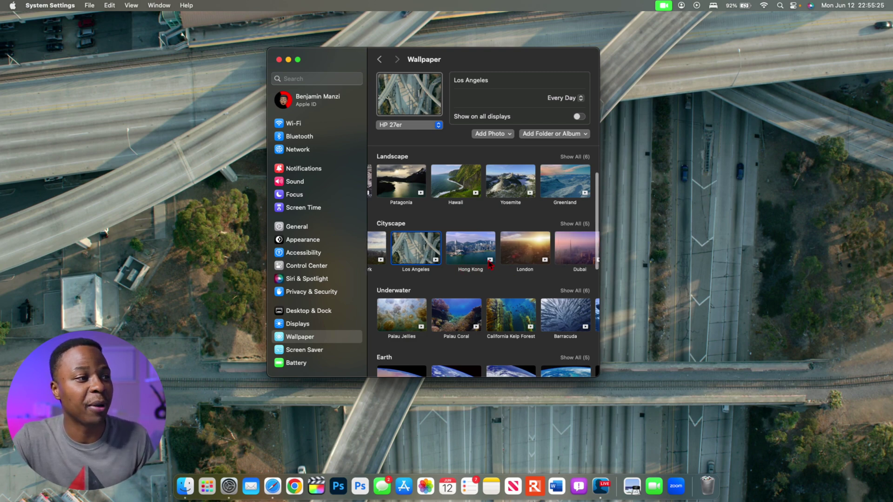
scroll(489, 264, left, 3)
scroll(543, 340, right, 5)
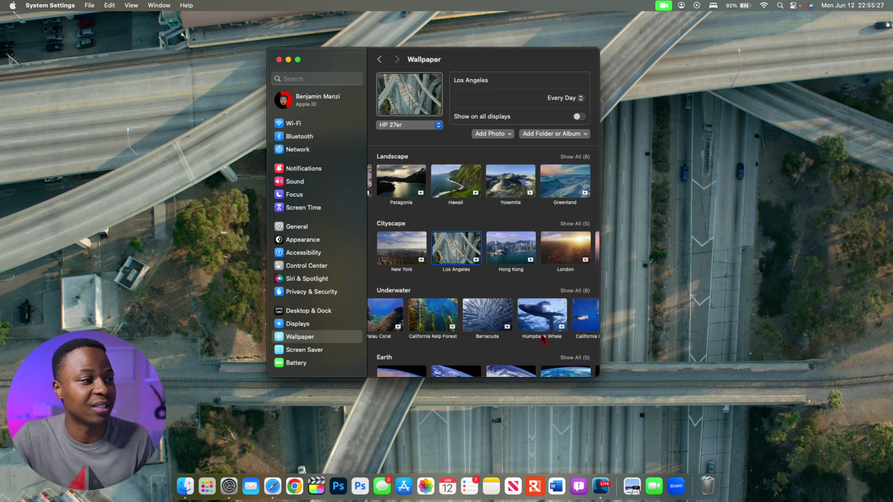
scroll(543, 340, down, 2)
scroll(543, 339, down, 2)
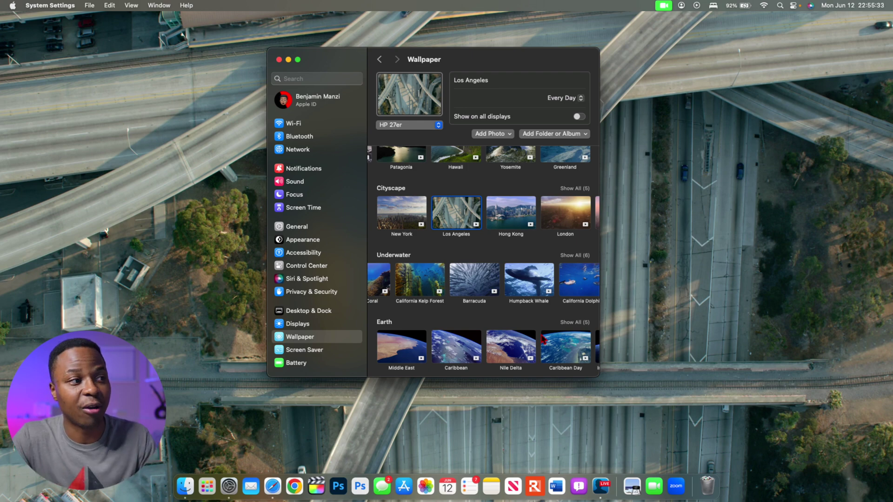
scroll(551, 333, down, 5)
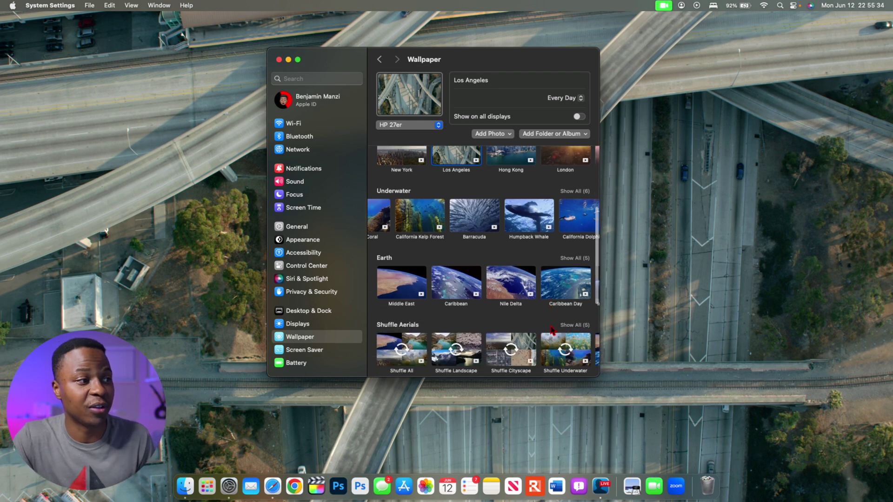
click(507, 286)
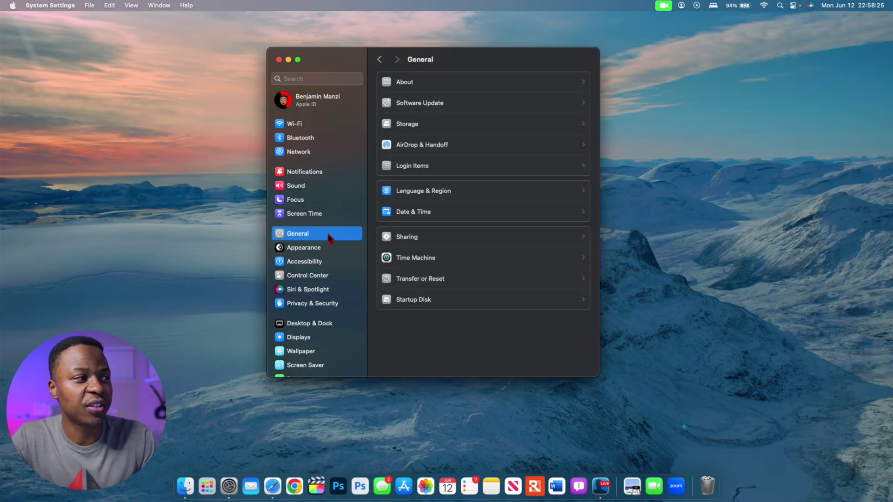
Step: Open the AirDrop & Handoff settings and set AirDrop discoverability to No One
click(432, 148)
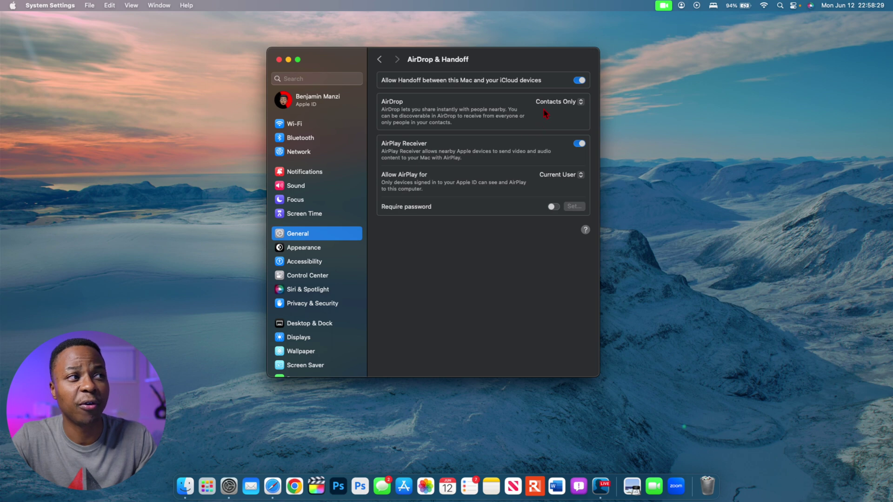
click(570, 104)
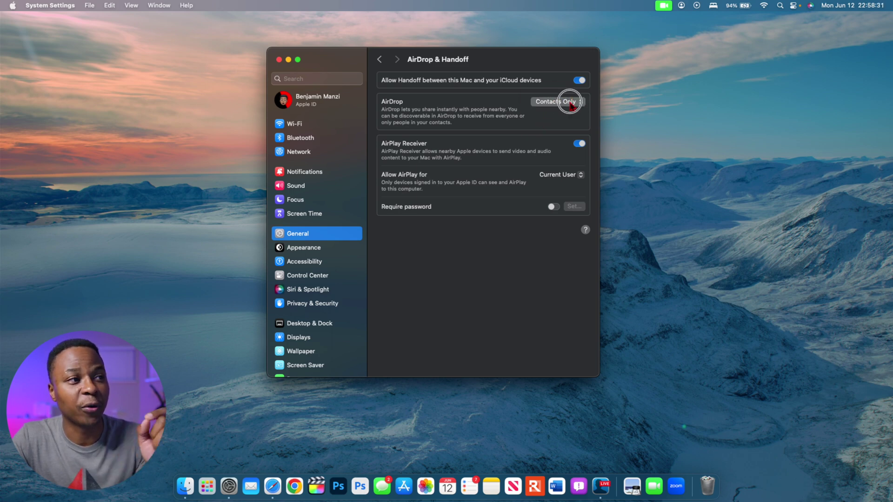
click(555, 92)
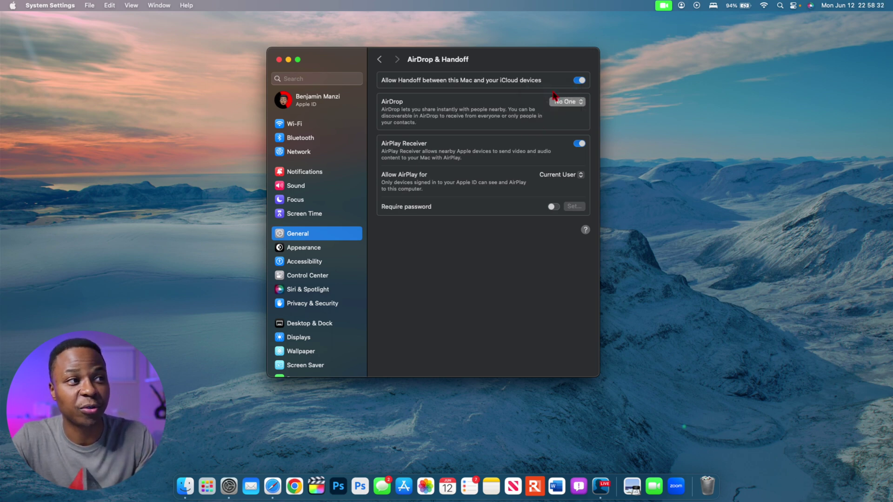
Step: Set AirDrop discoverability to Contacts Only
click(572, 103)
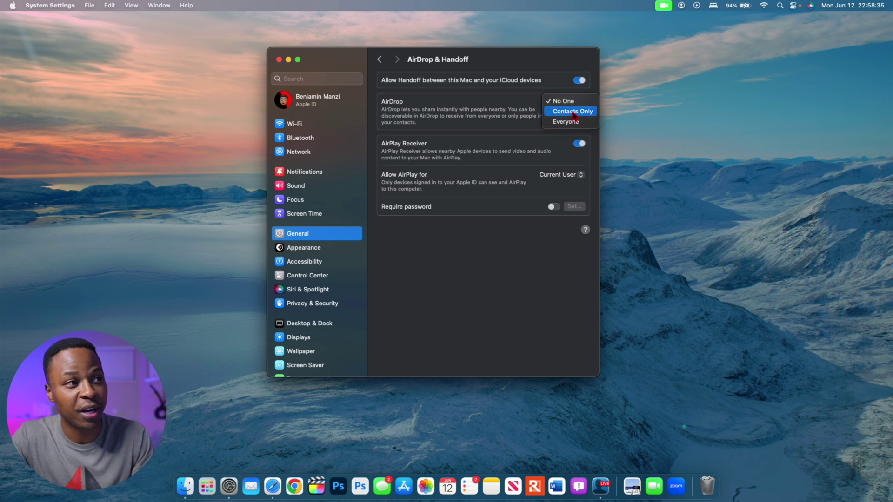
click(573, 113)
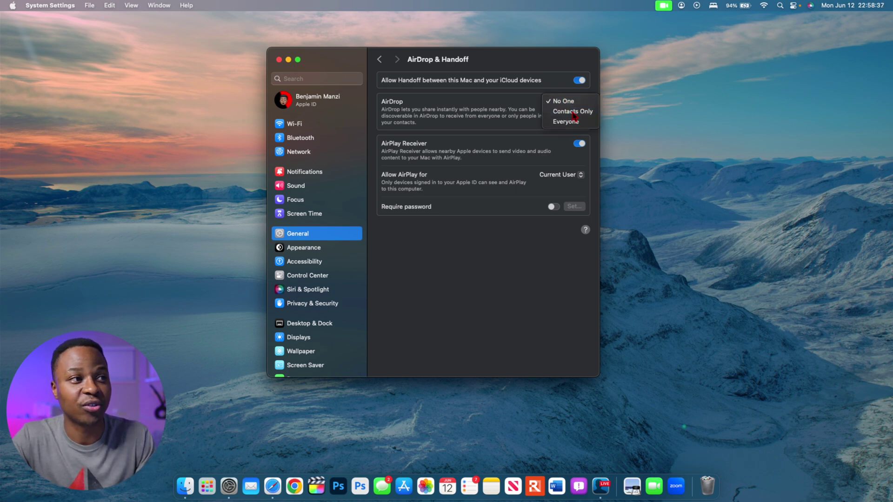
click(571, 102)
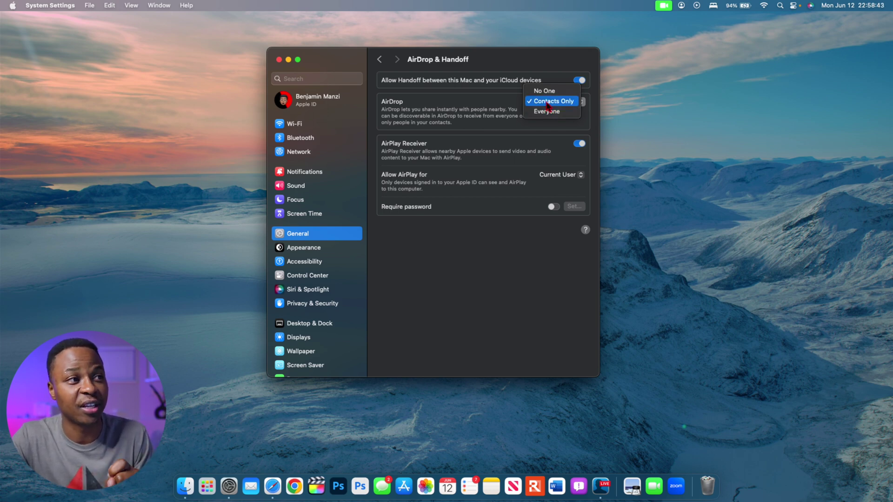
click(548, 102)
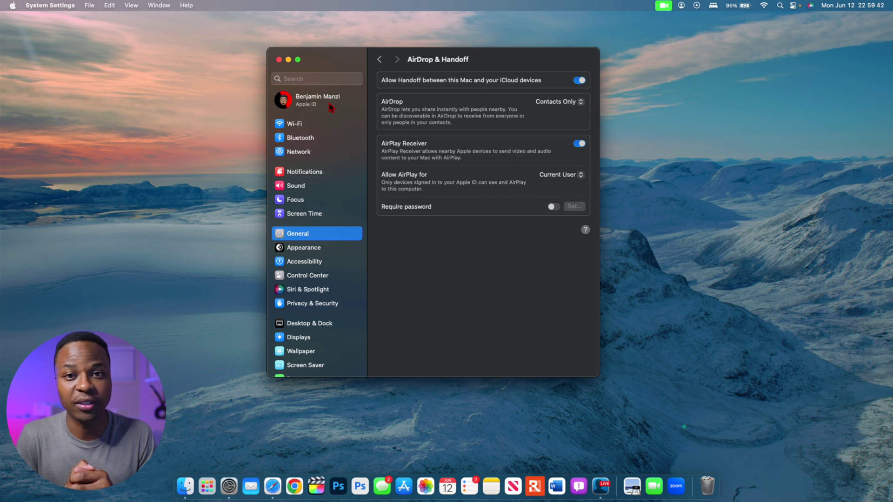
Step: In the accessibility settings for Personal Voice, turn on Share Across Devices and Allow Apps to use Your Personal Voice
click(312, 261)
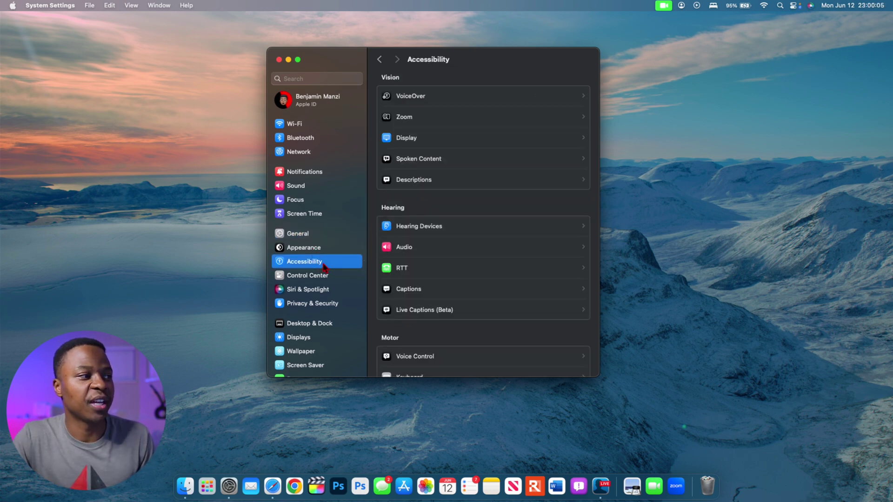
click(309, 259)
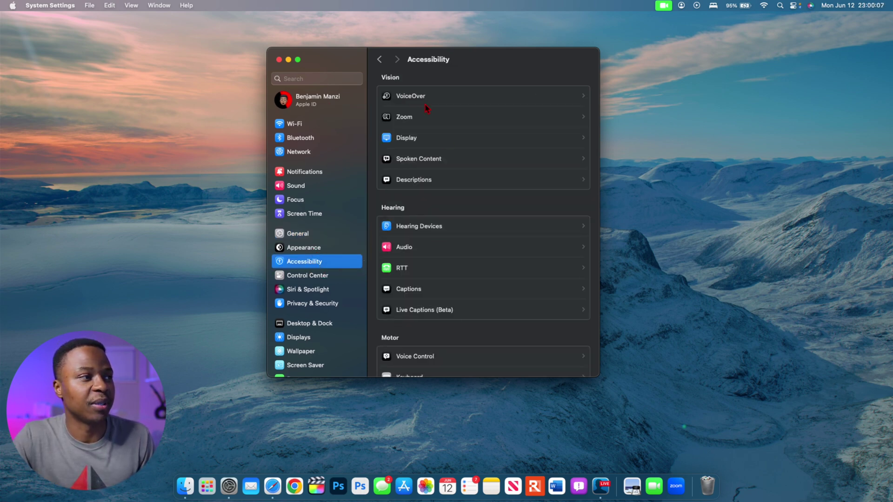
scroll(420, 201, down, 10)
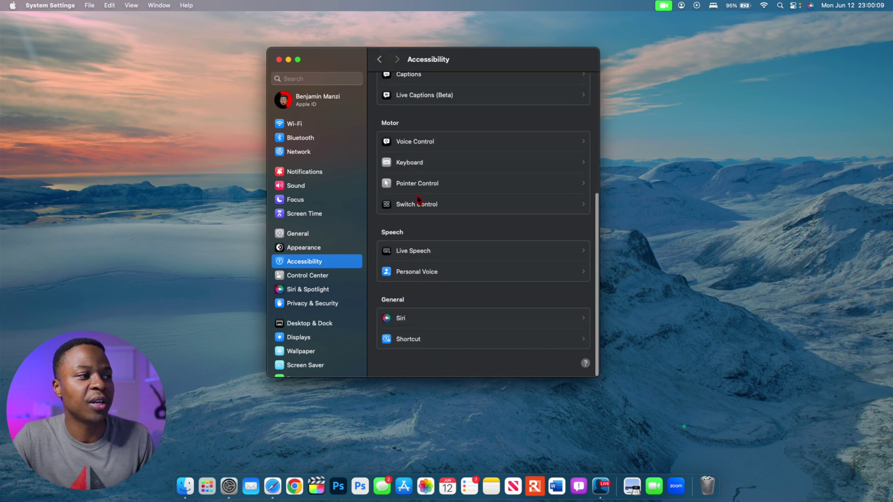
click(420, 278)
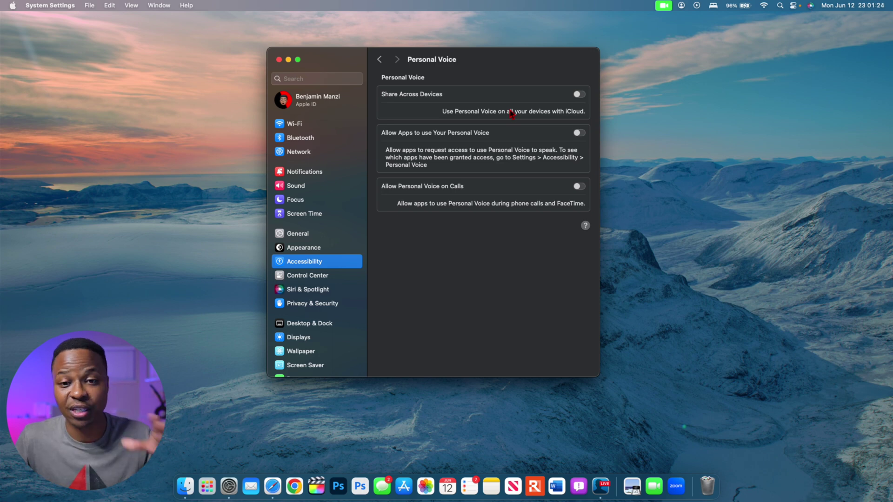
click(579, 94)
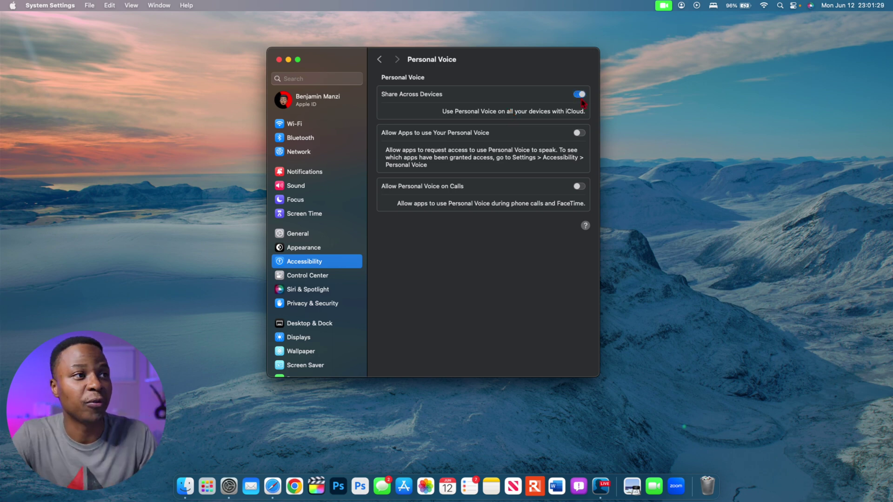
click(579, 133)
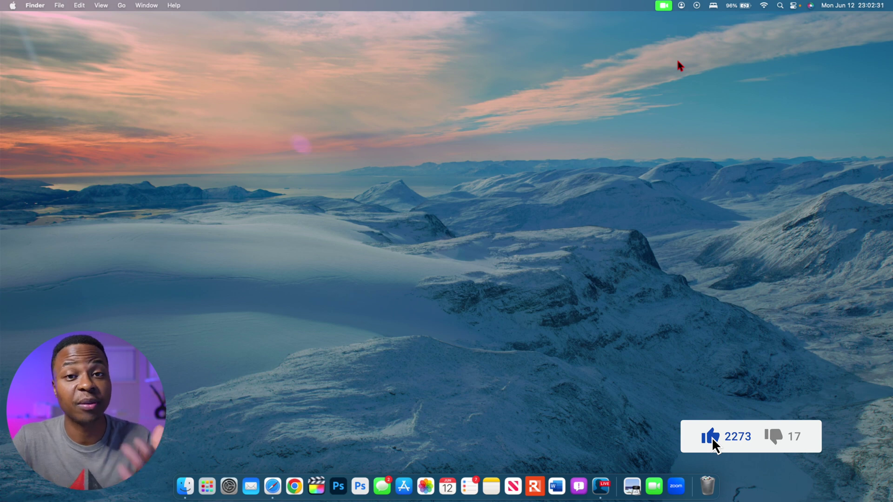
Step: Open Notification Center and bring up the widget gallery for adding widgets to the desktop
key(fn+n)
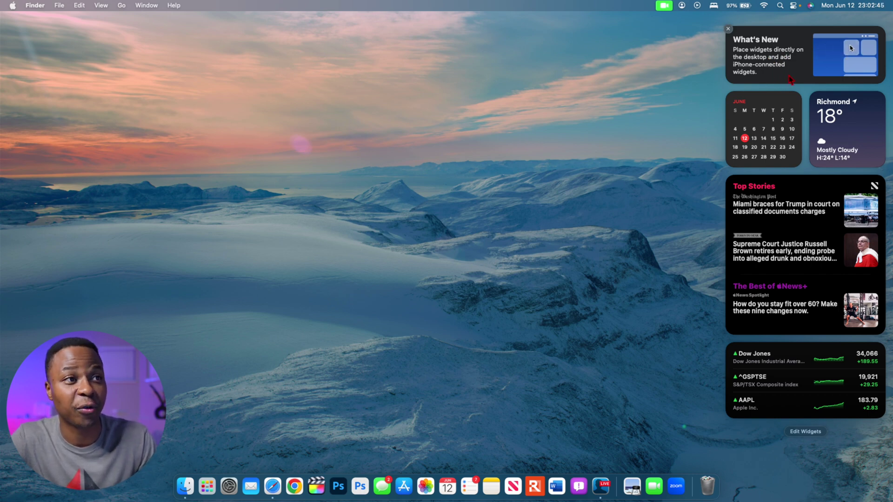
scroll(793, 102, down, 2)
scroll(794, 122, up, 2)
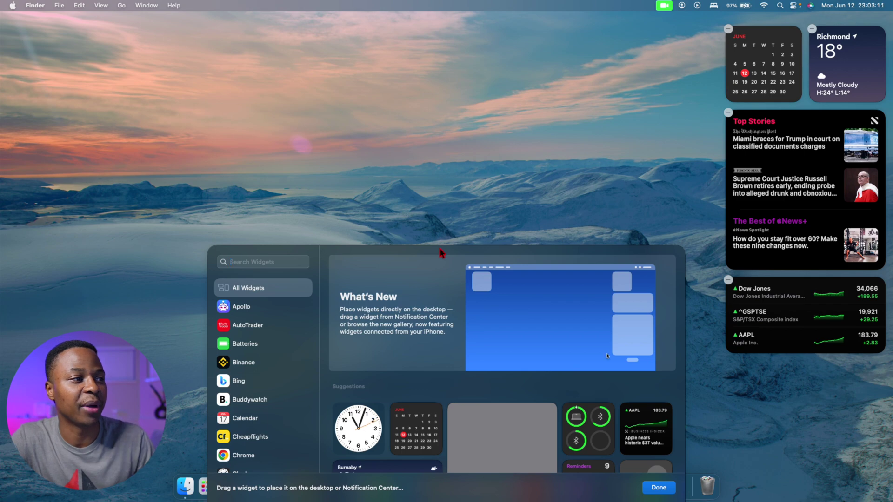
Step: Enlarge the widget gallery to nearly full screen height and place the medium Batteries Status widget in the desktop's upper-left corner
drag(439, 245, 411, 92)
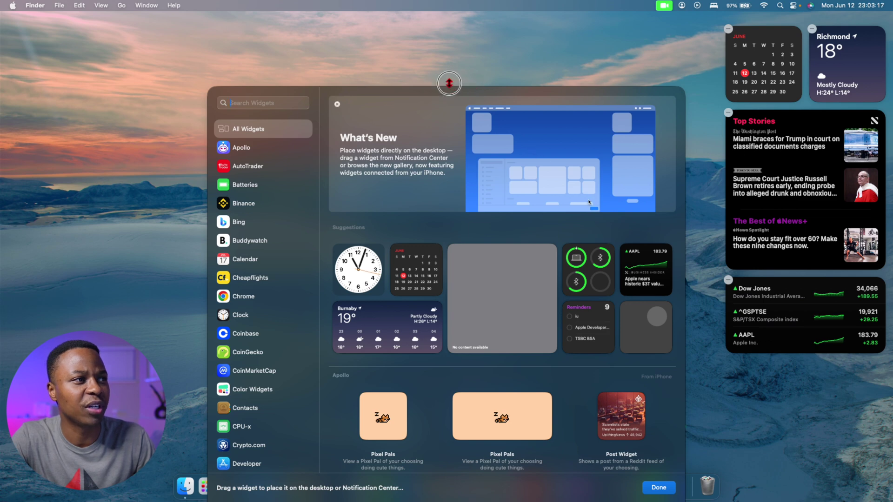
drag(464, 87, 464, 40)
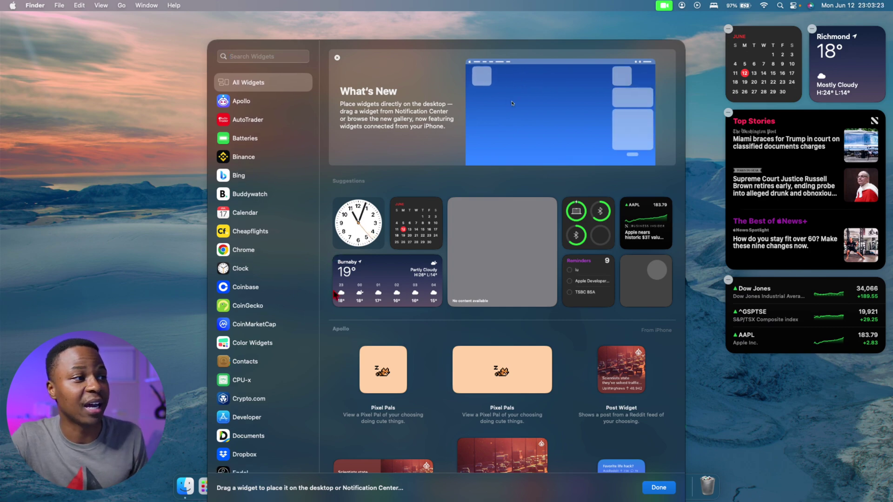
scroll(410, 319, down, 10)
scroll(410, 319, down, 20)
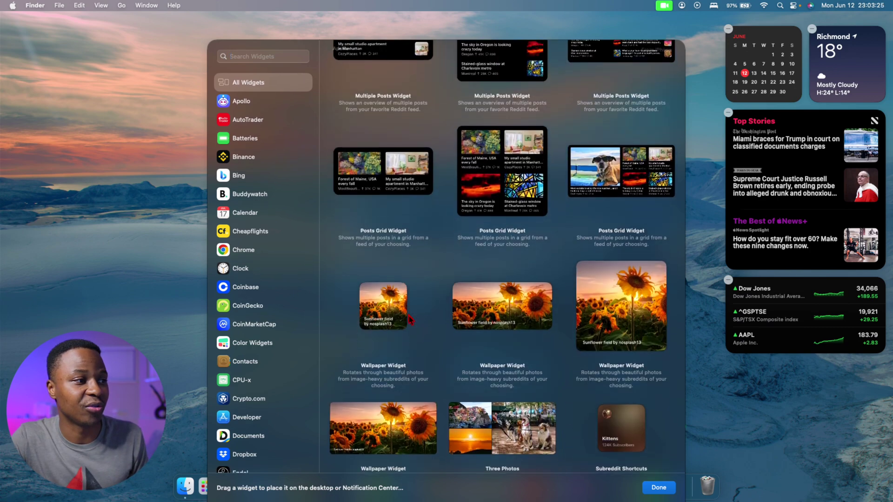
scroll(410, 320, down, 15)
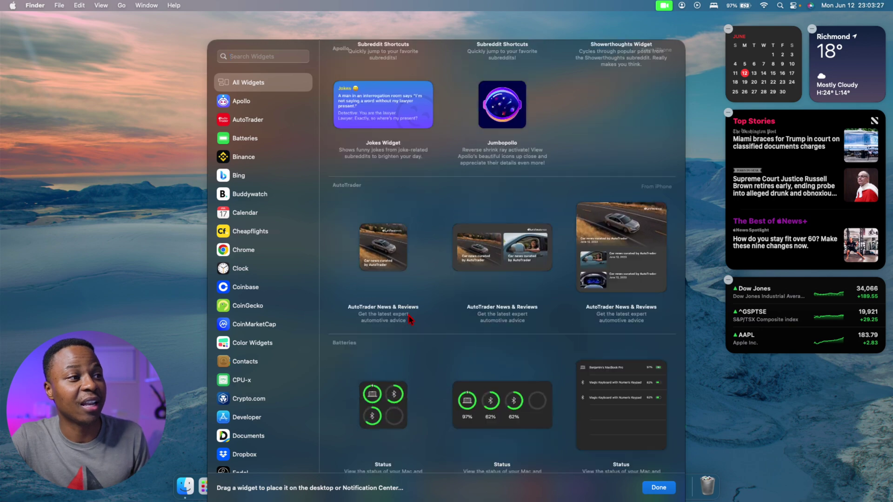
mouse_move(501, 248)
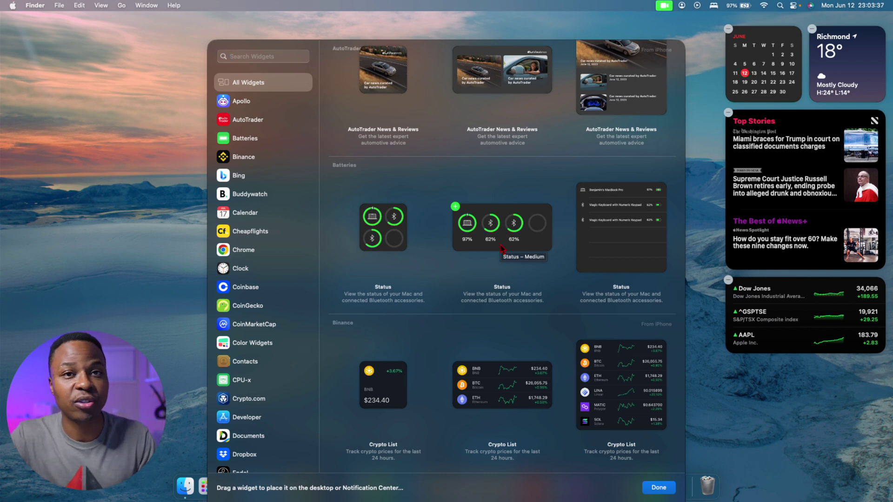
drag(502, 248, 103, 96)
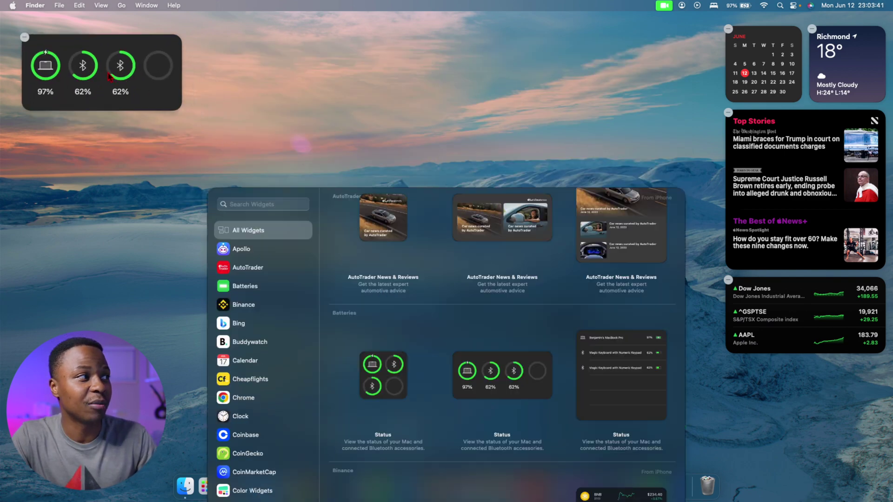
Step: Look through the widgets available in the gallery, from Binance through Calendar and Chrome to Clock
scroll(415, 292, down, 6)
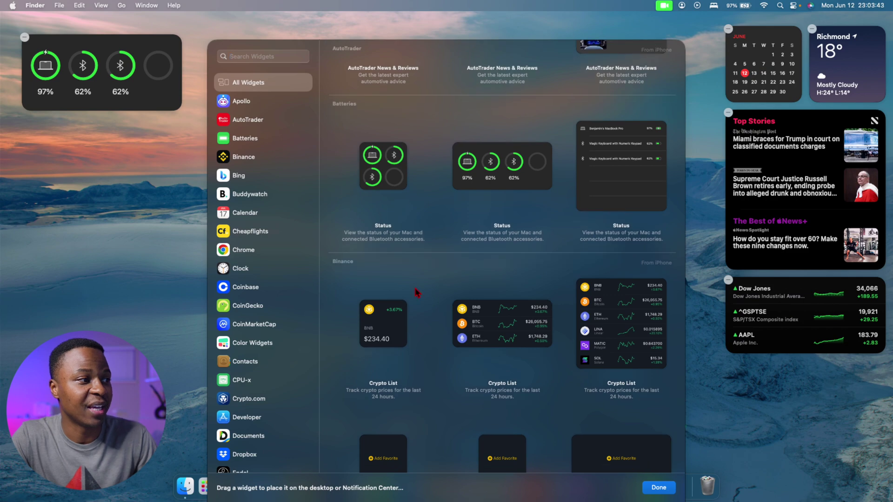
scroll(415, 292, down, 10)
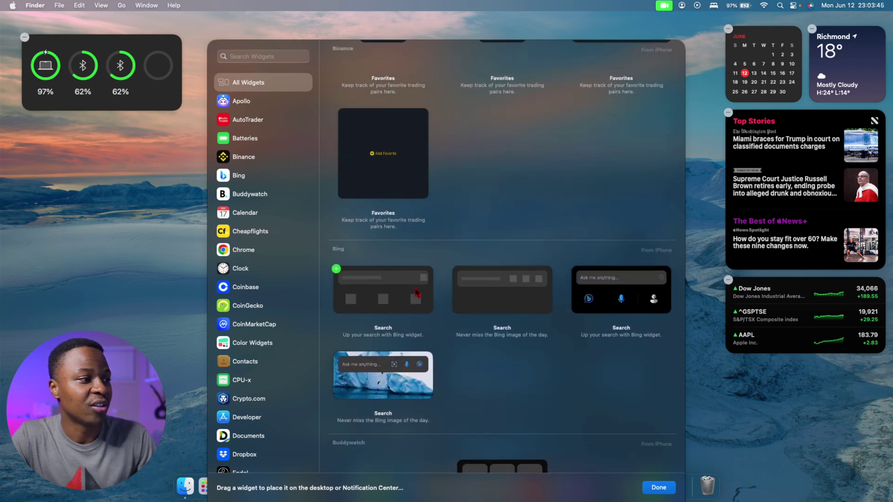
scroll(417, 292, down, 8)
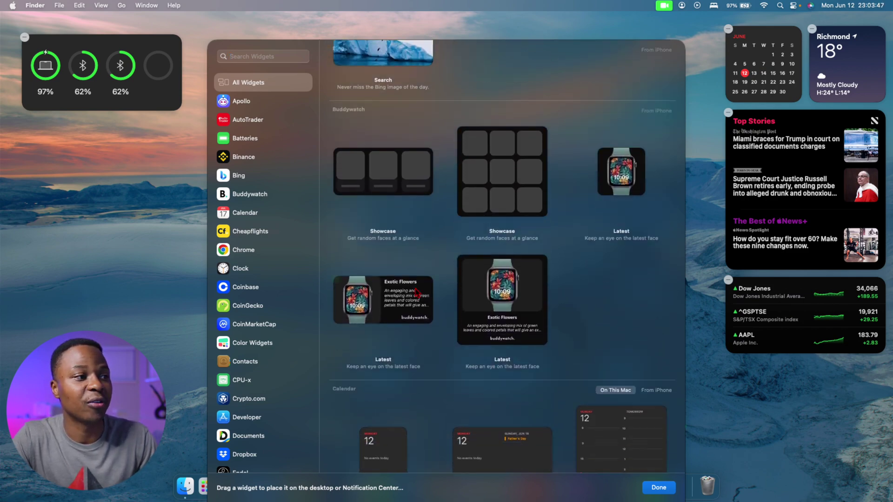
scroll(417, 292, down, 6)
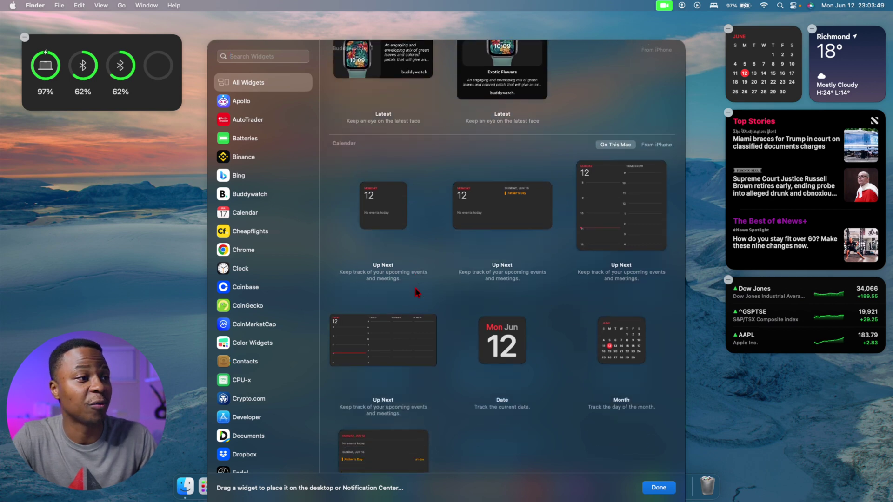
scroll(417, 293, down, 6)
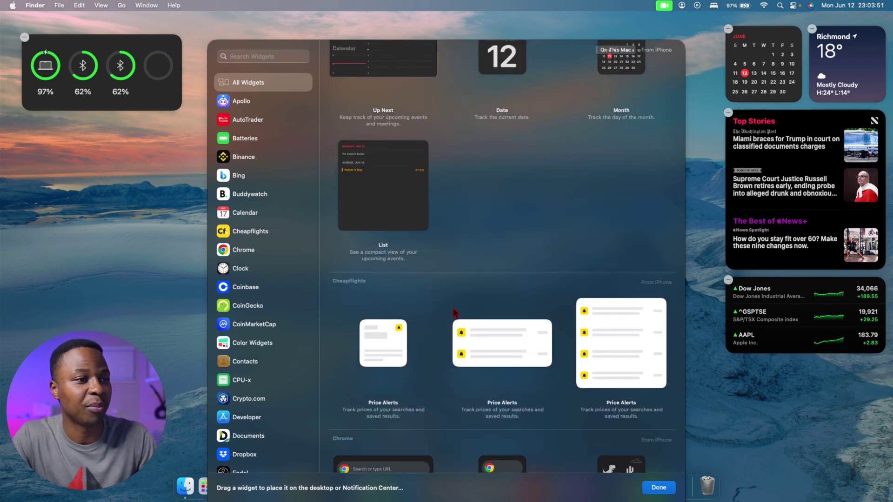
scroll(494, 341, down, 6)
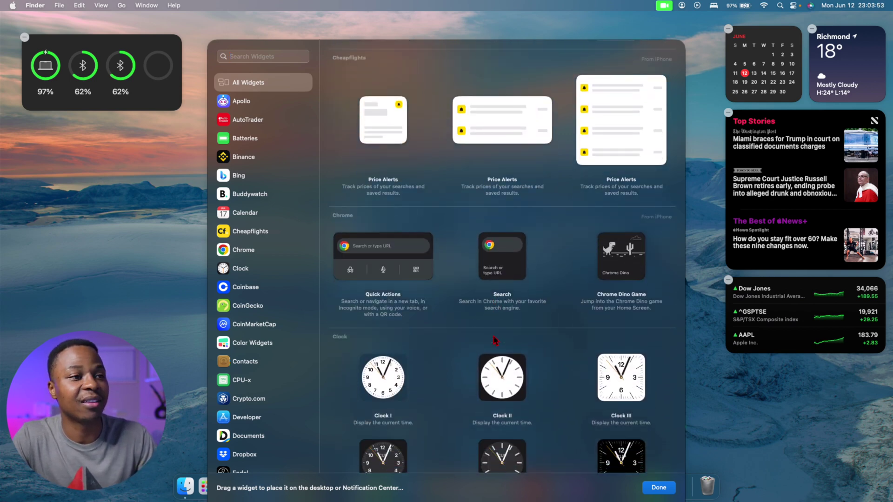
scroll(495, 340, down, 1)
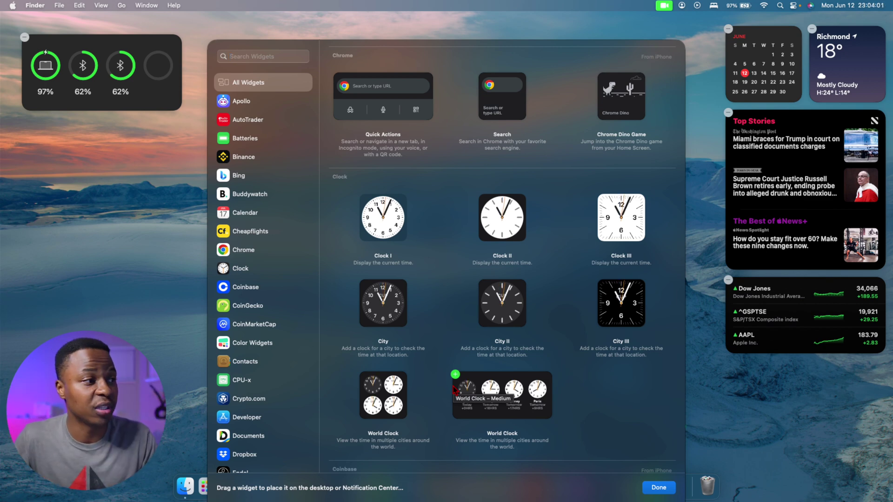
Step: Show the Lucid widgets in the gallery and place the large one on the desktop below the Batteries widget
scroll(262, 271, down, 10)
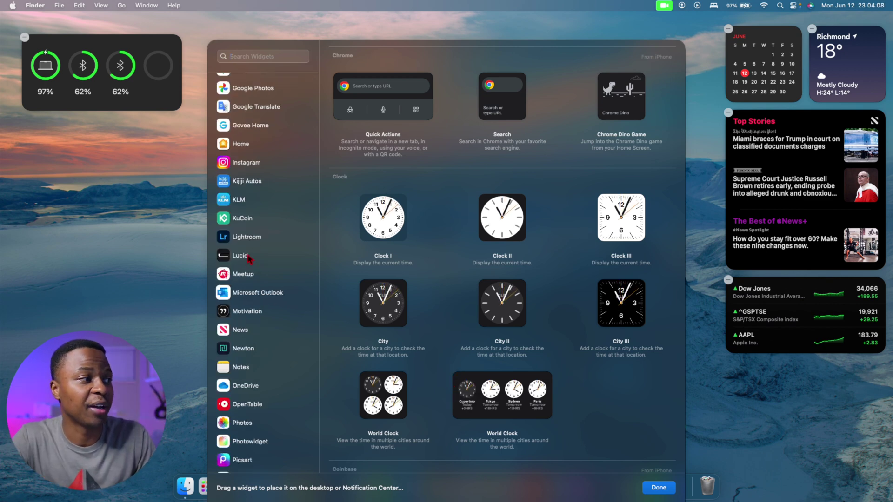
click(253, 259)
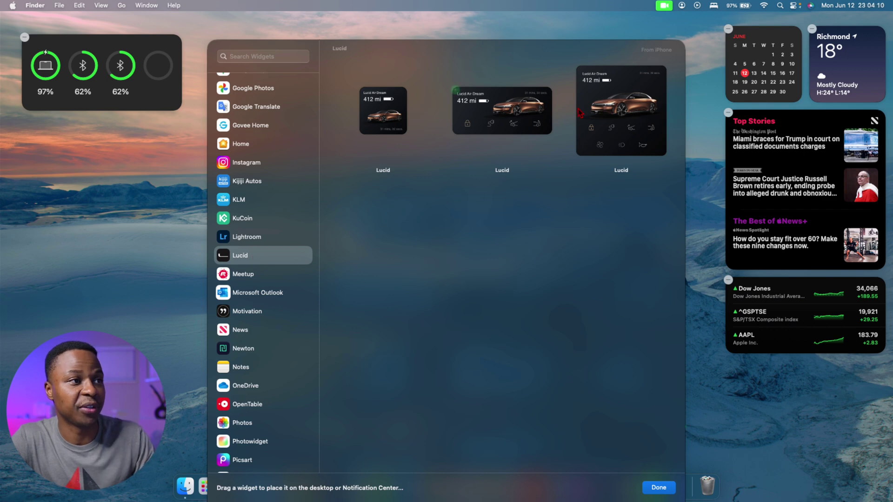
mouse_move(605, 120)
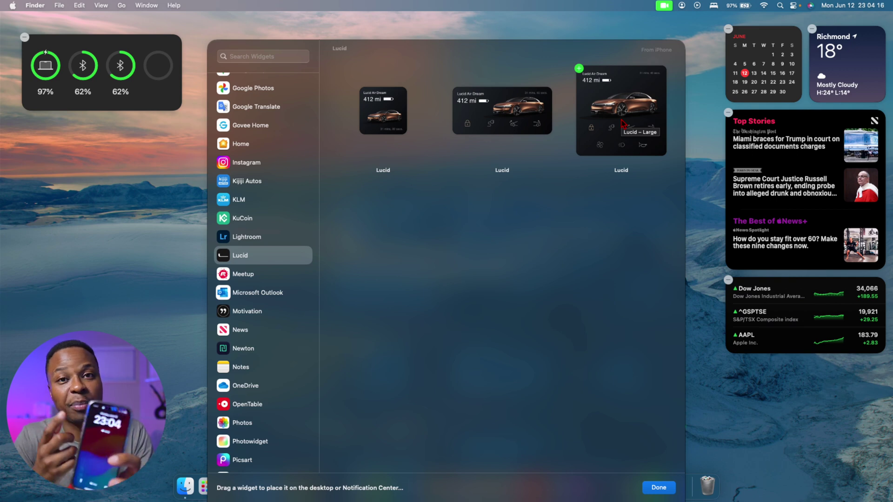
drag(622, 123, 111, 205)
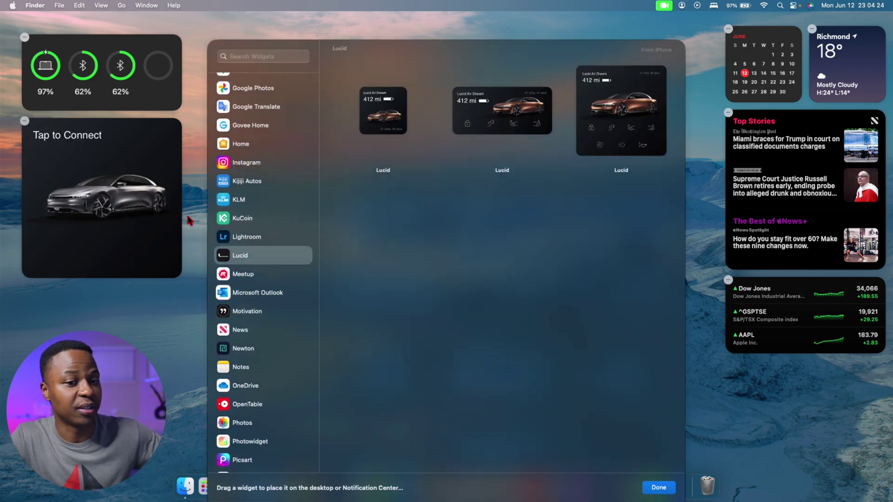
Step: Look over the remaining apps that offer widgets and close the widget gallery
scroll(259, 295, down, 5)
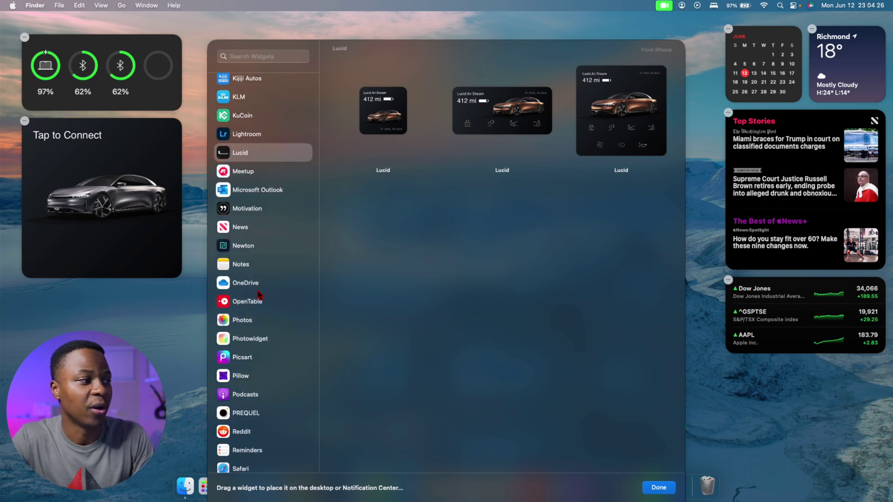
scroll(259, 295, down, 4)
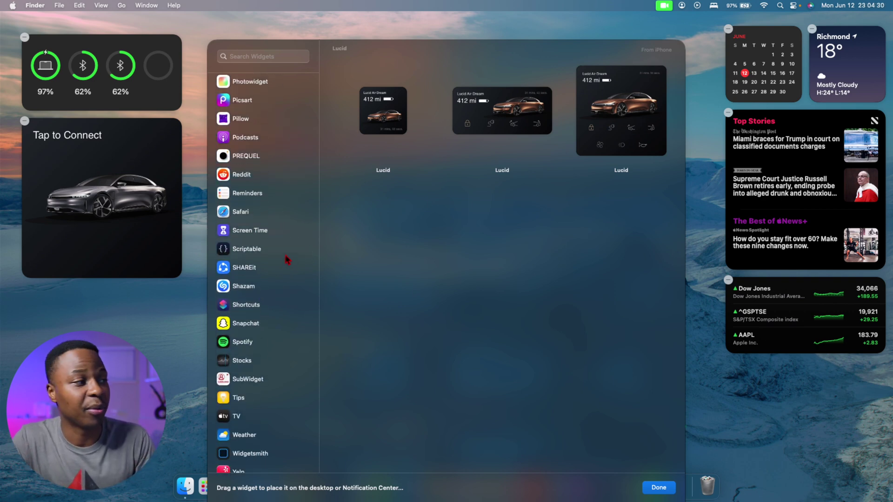
click(174, 305)
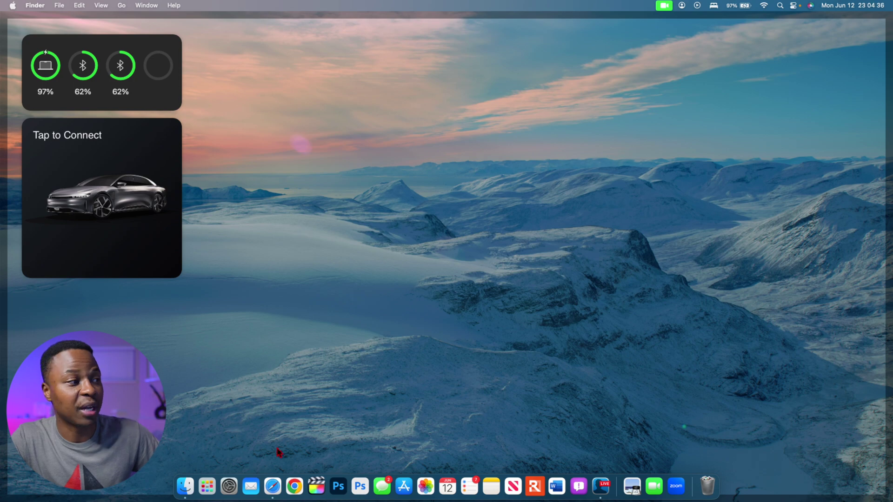
Step: Open System Settings and go to the Widgets section of the Desktop & Dock settings
click(230, 483)
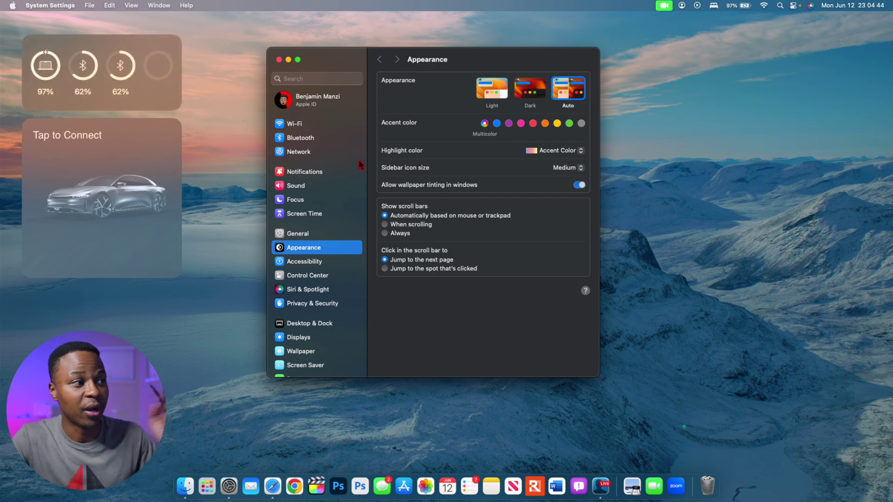
scroll(298, 293, down, 2)
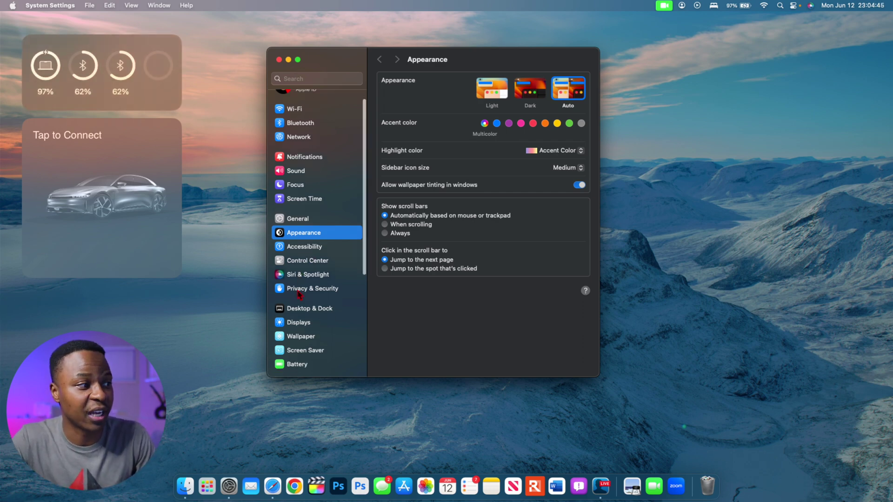
click(313, 313)
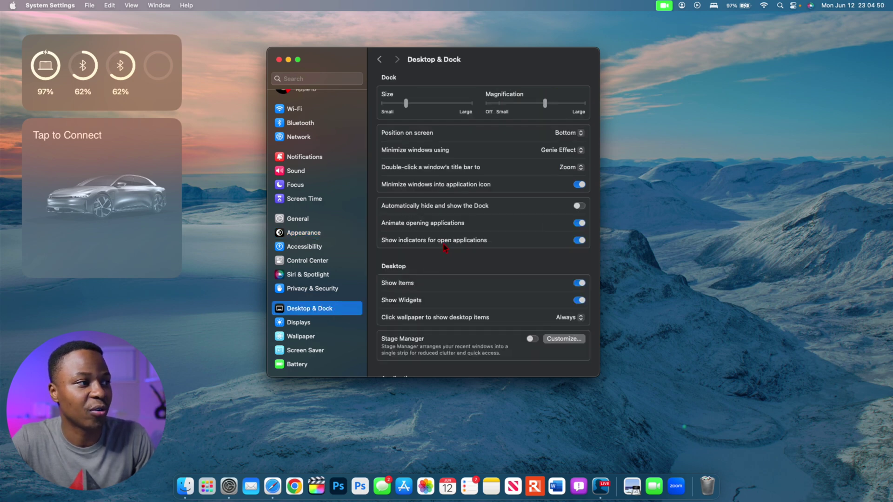
scroll(445, 247, down, 5)
scroll(445, 248, down, 3)
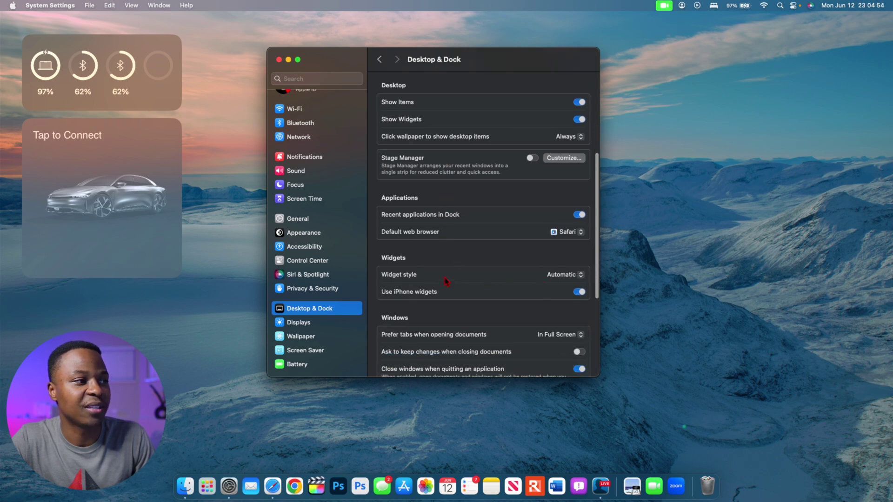
Step: Try the Monochrome widget style, followed by the Full-color style
click(563, 275)
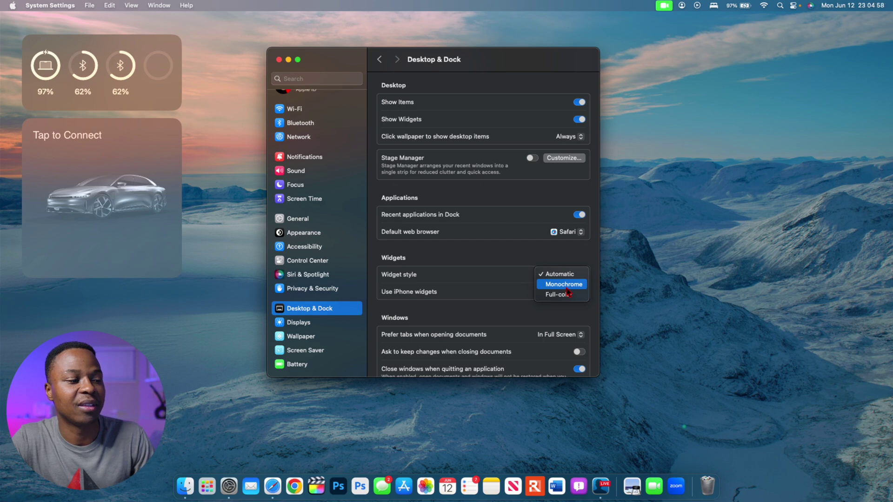
click(568, 289)
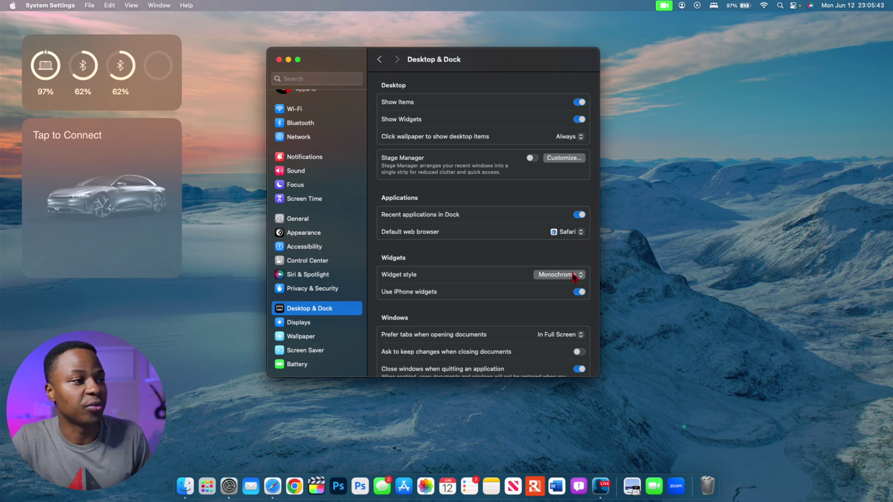
click(574, 275)
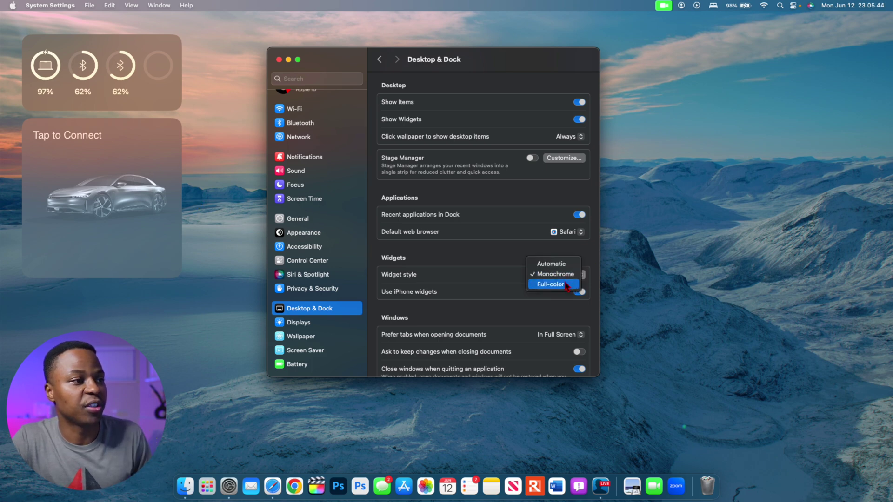
click(564, 285)
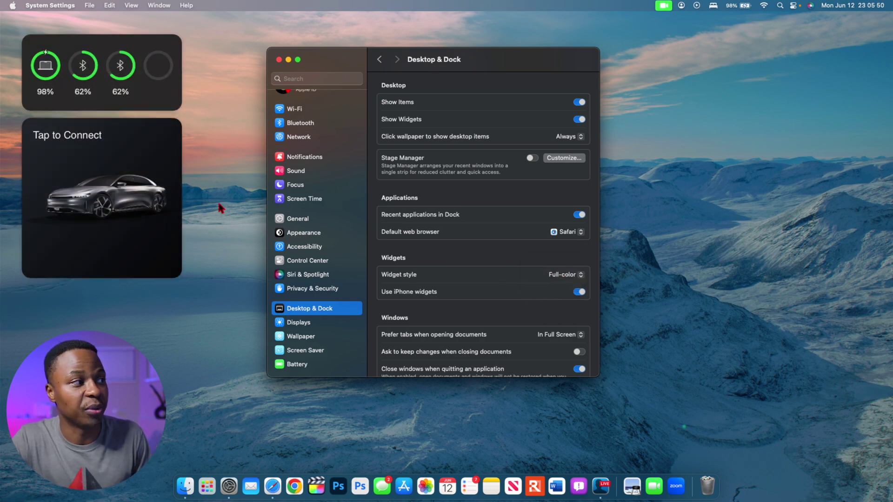
Step: Reveal the desktop to view the widgets, return to System Settings and set the widget style to Automatic
click(219, 253)
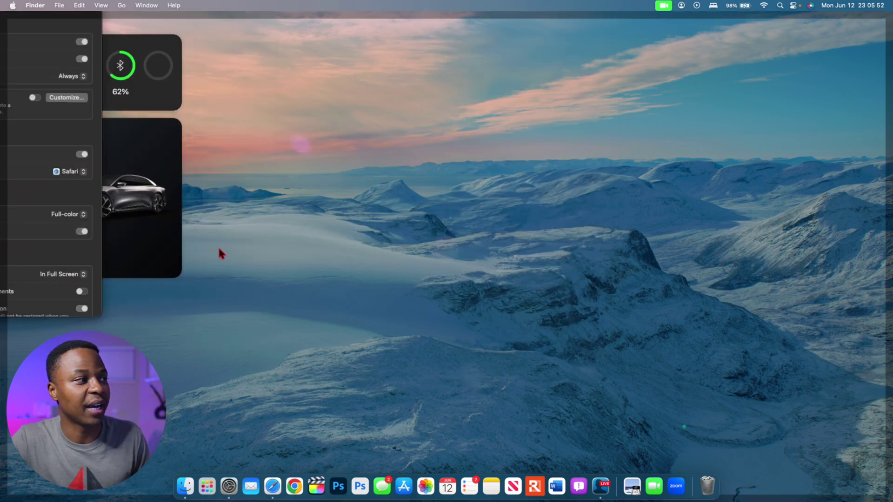
click(229, 486)
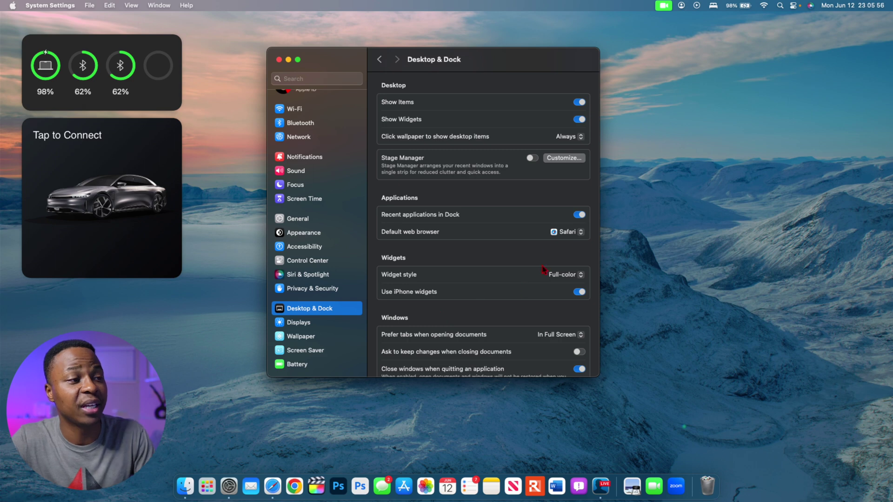
scroll(573, 251, down, 2)
click(565, 258)
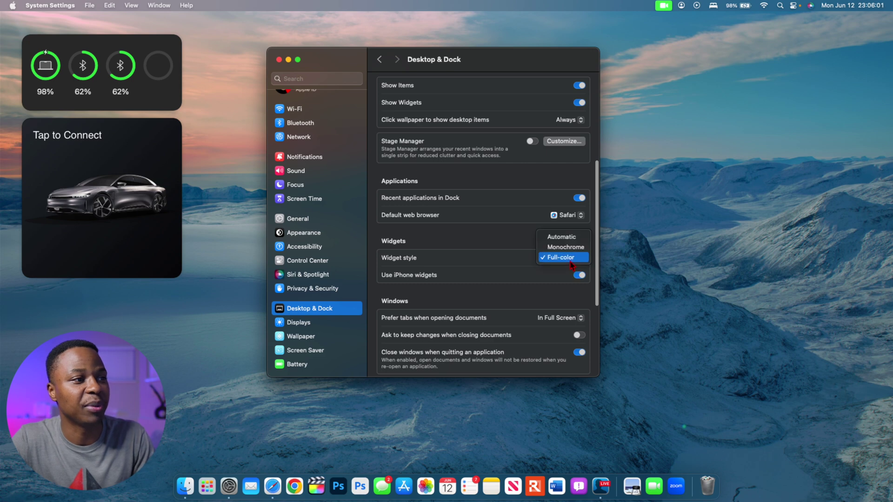
click(566, 238)
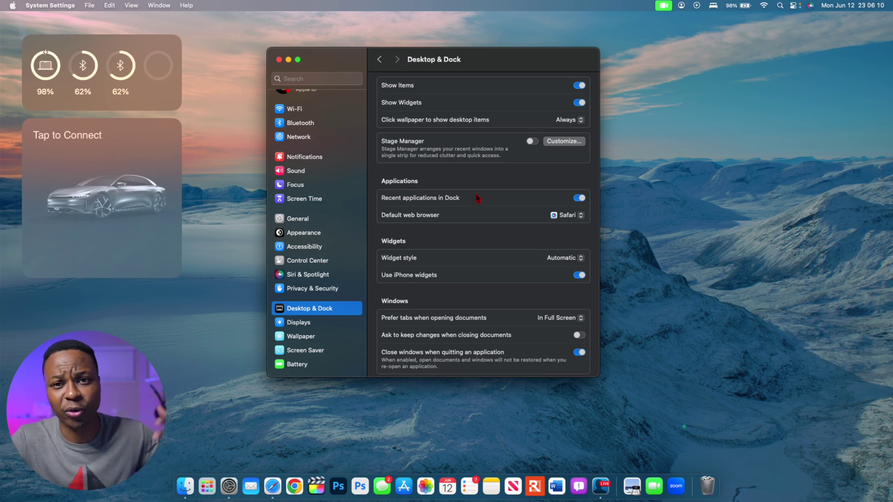
Step: Review the iPhone widgets option in the Desktop & Dock settings and reopen the widget gallery from Notification Center
scroll(477, 199, down, 3)
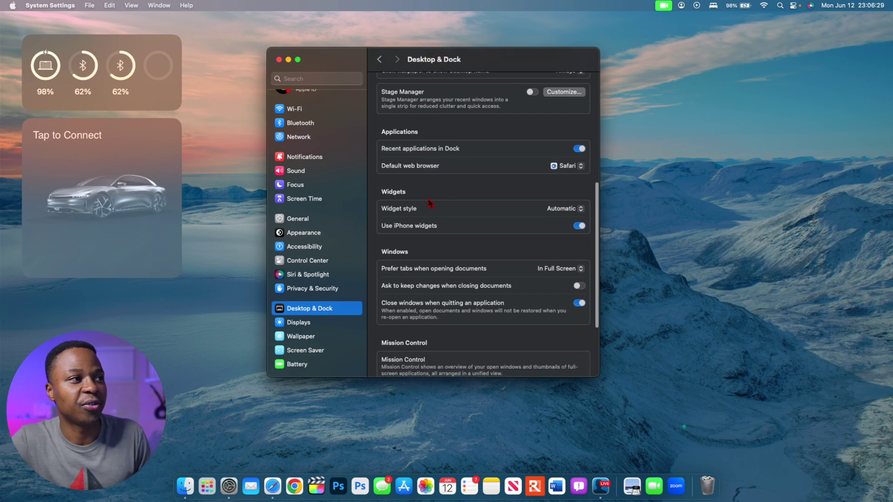
scroll(425, 230, down, 2)
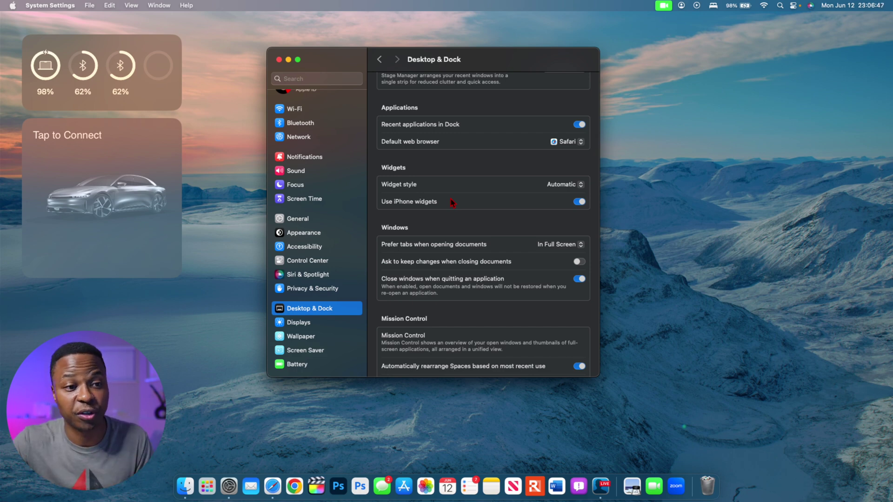
click(853, 5)
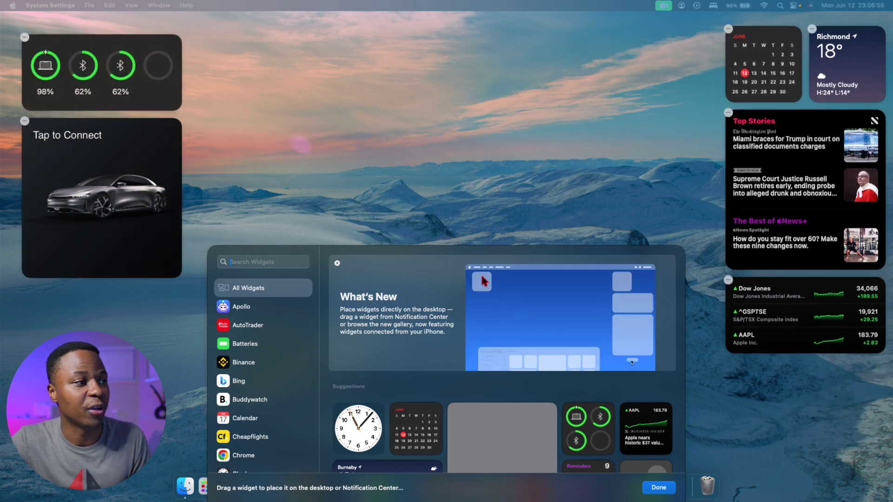
Step: Enlarge the widget gallery to full height and browse the Apollo widgets available from the iPhone
drag(475, 253, 474, 55)
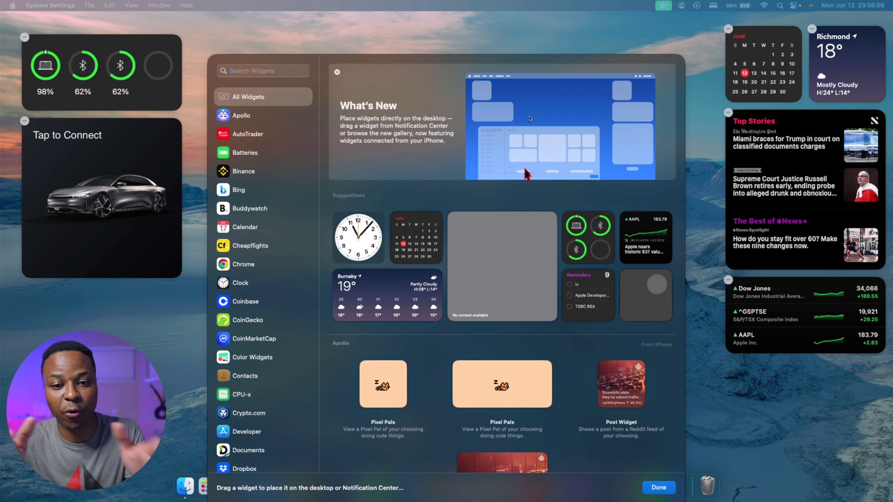
scroll(526, 174, down, 15)
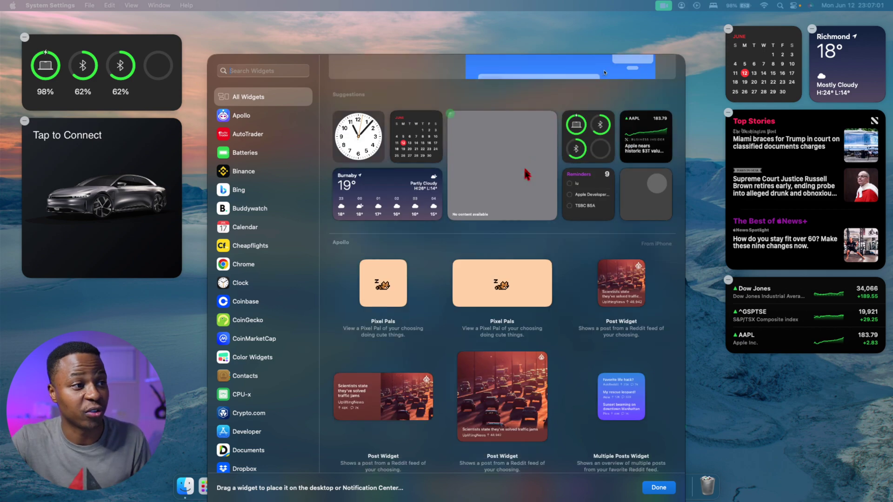
scroll(527, 174, down, 15)
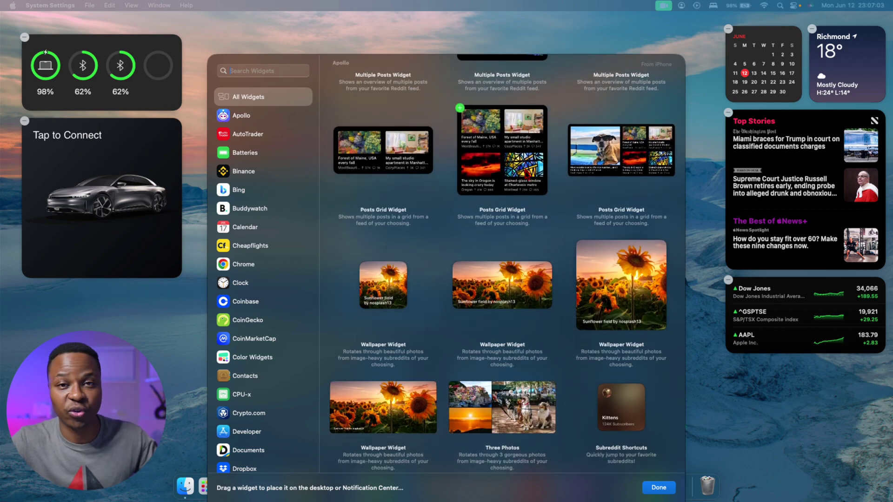
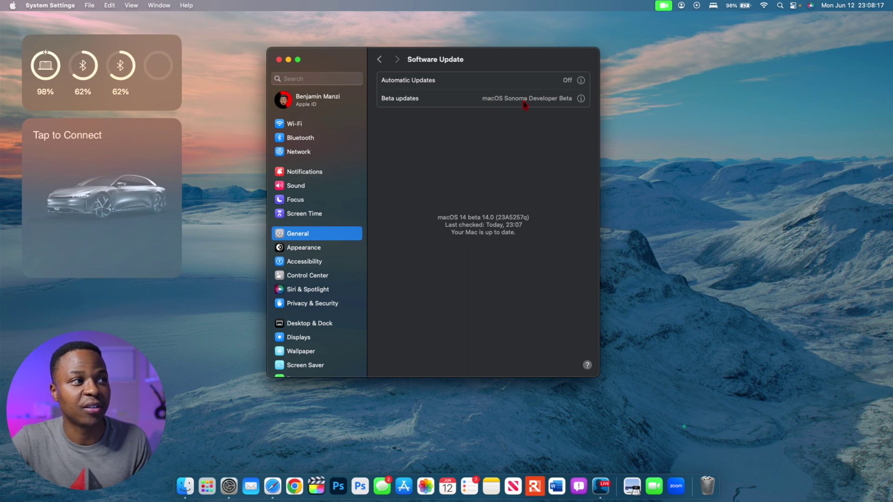
Step: Open the Beta updates options in Software Update, set Beta Updates to Off and reopen the list of choices
click(580, 98)
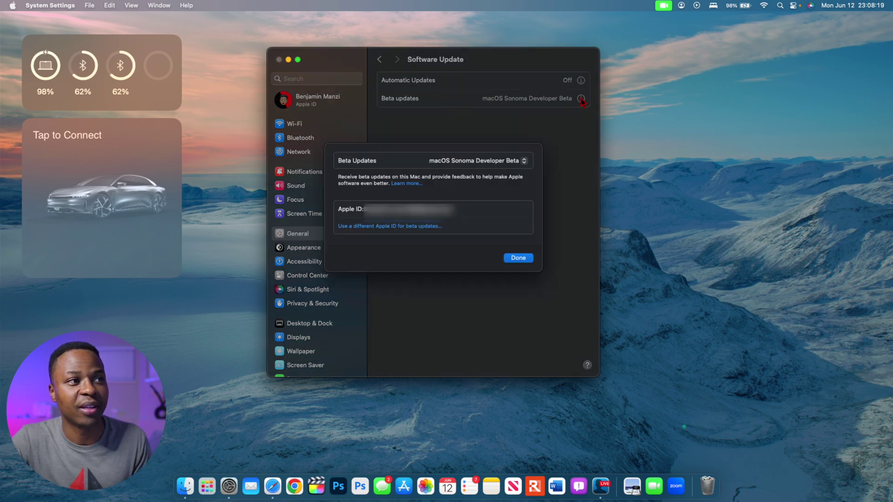
click(492, 170)
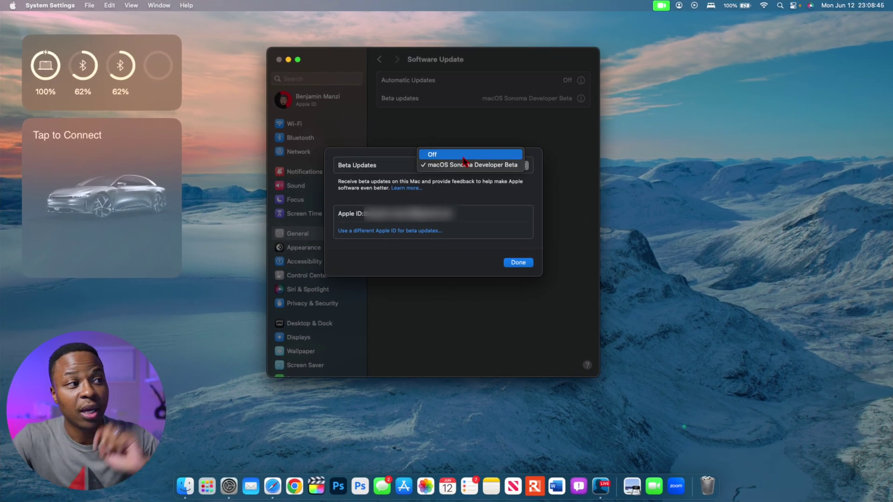
click(463, 157)
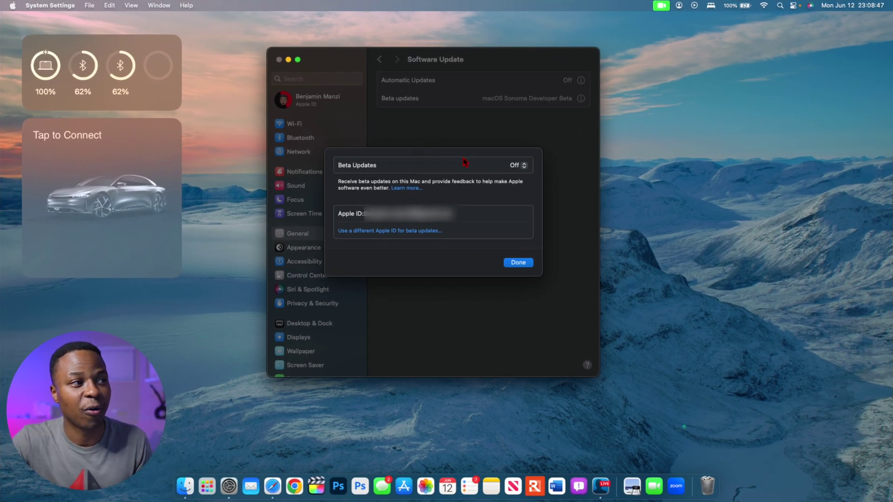
click(520, 166)
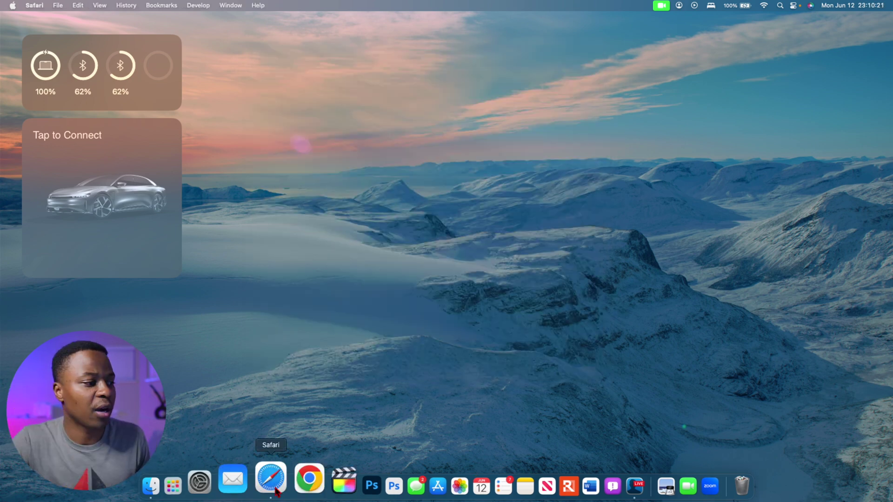
Step: Switch to Safari, review the tracking and Private Browsing options in its Privacy settings, and close the settings
click(273, 487)
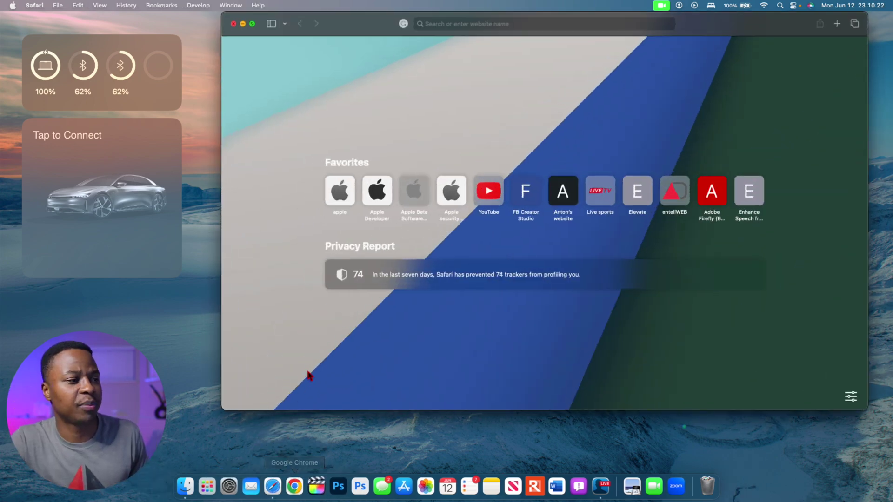
click(31, 6)
click(41, 45)
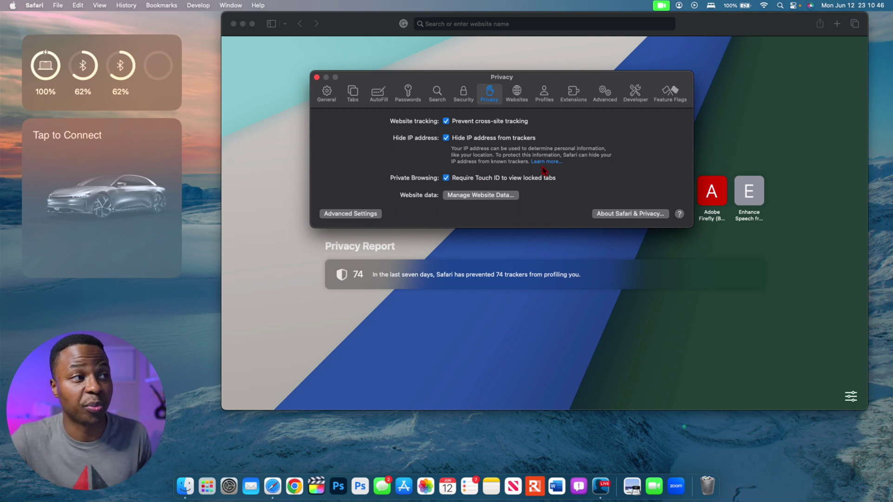
click(317, 77)
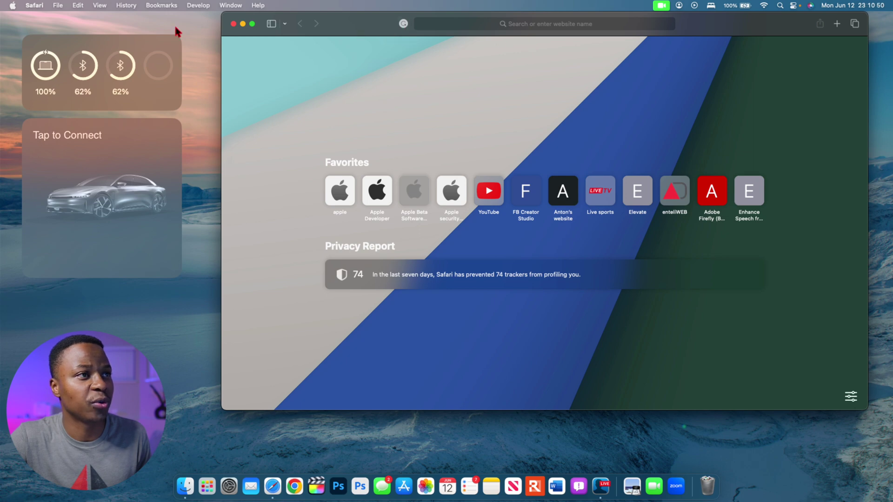
Step: Open a new private browsing window in Safari and visit the apple favorite
click(59, 7)
click(59, 7)
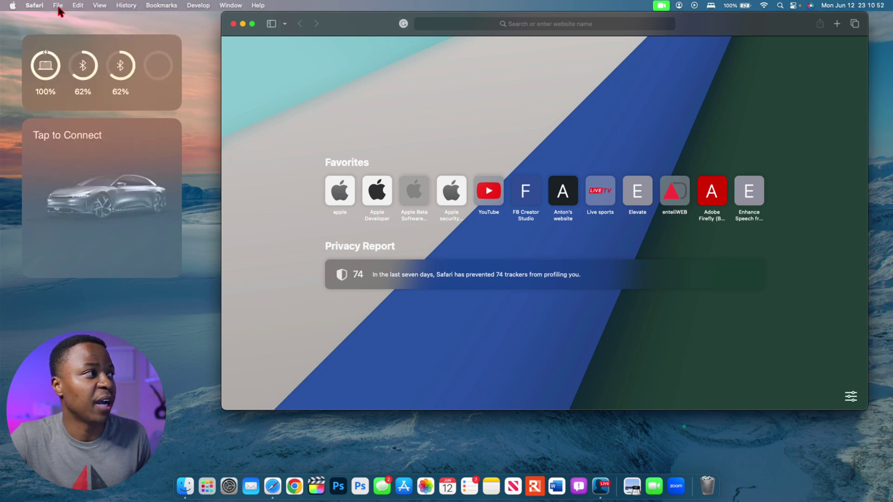
click(59, 6)
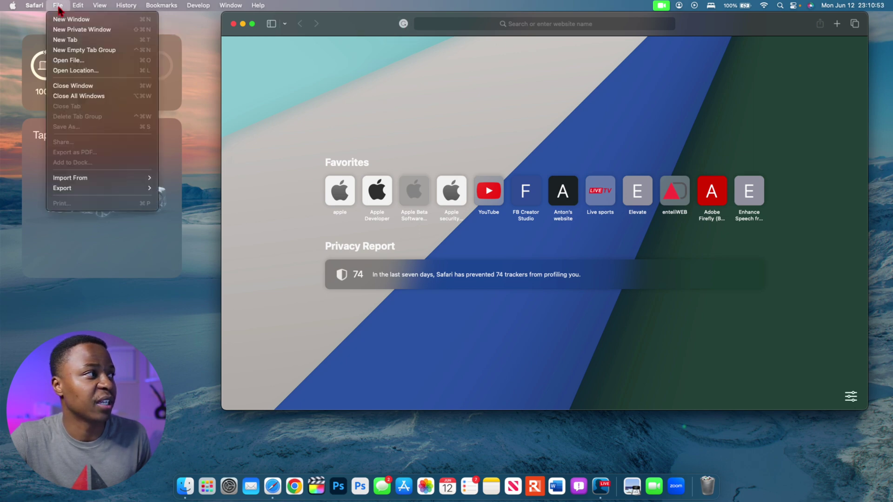
click(88, 32)
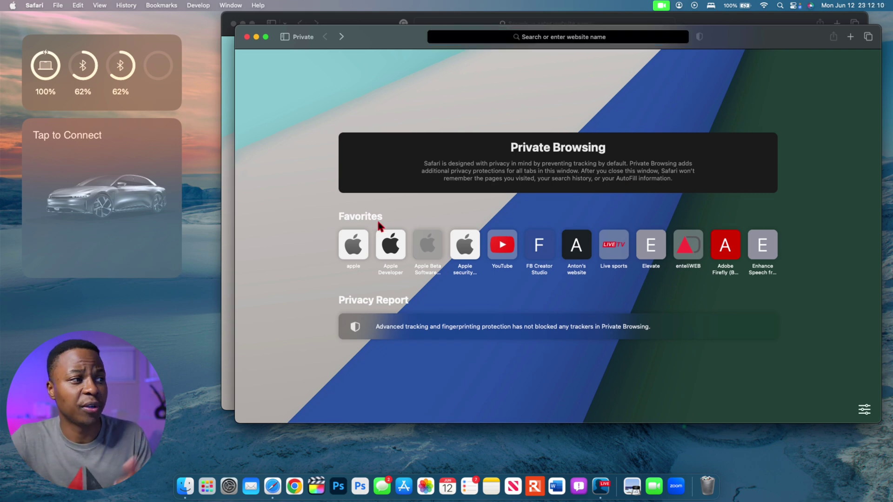
click(358, 247)
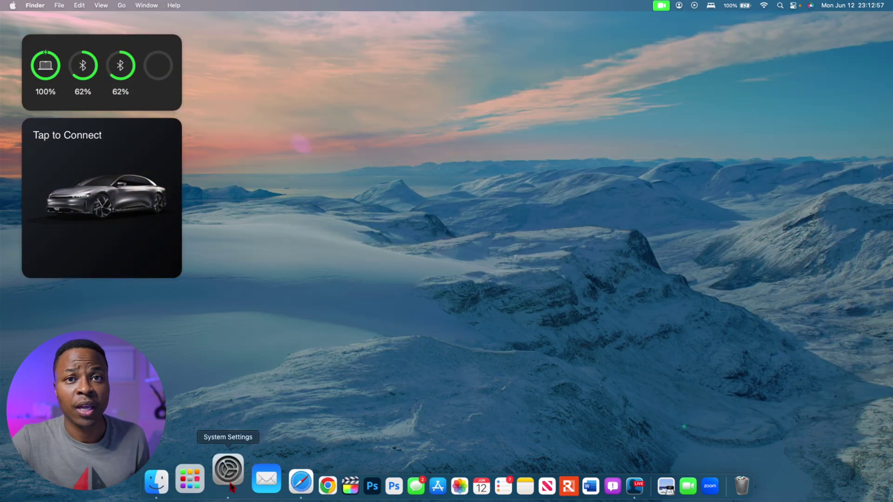
Step: Switch to System Settings, go to Siri & Spotlight and open the choices for the phrase Siri listens for
click(229, 486)
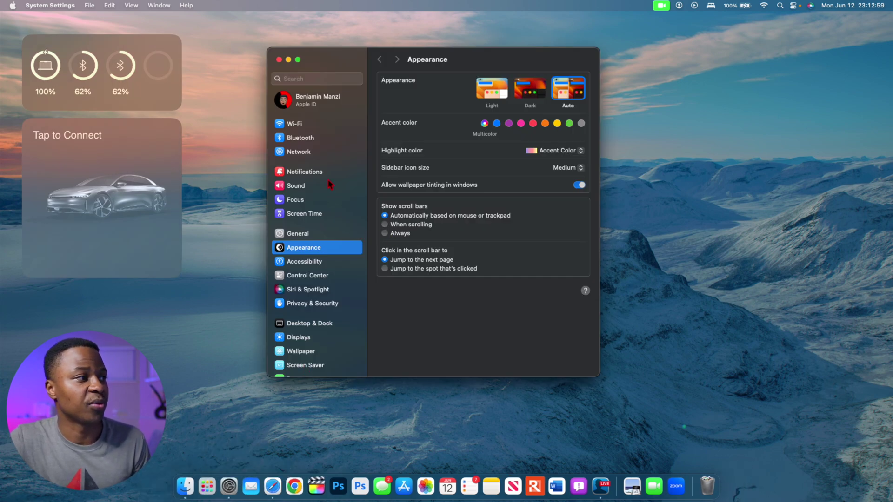
scroll(330, 235, down, 2)
click(319, 271)
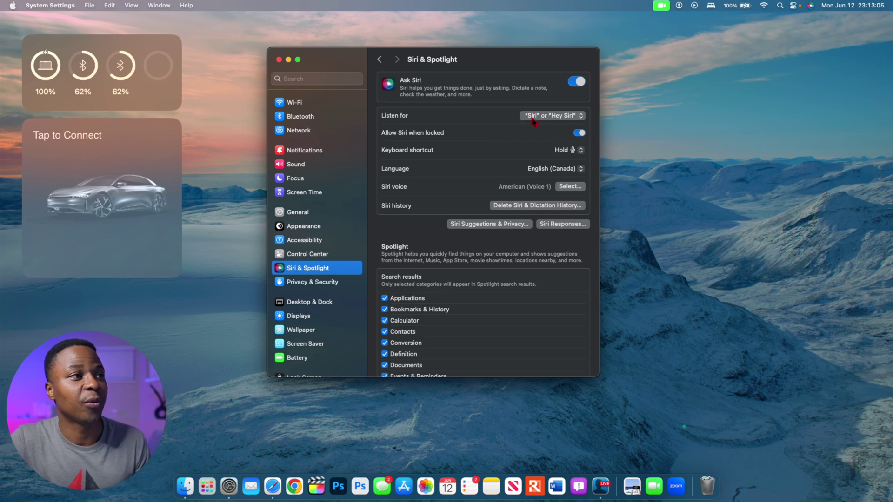
click(549, 122)
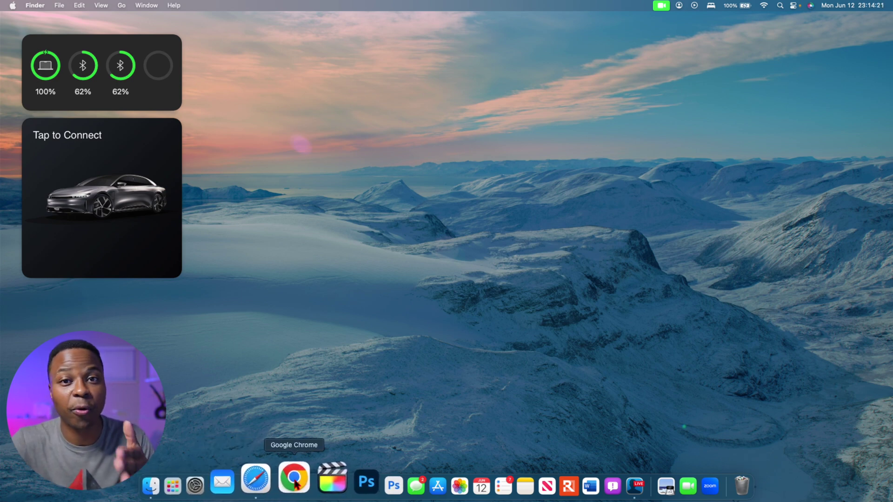
Step: Switch to Safari, open the YouTube favorite and add the site to the Dock as a web app named YouTube
click(275, 482)
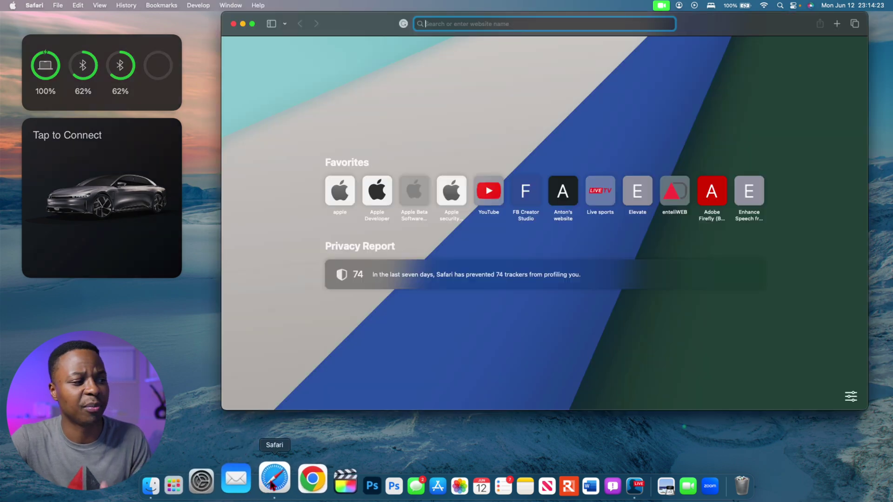
click(484, 193)
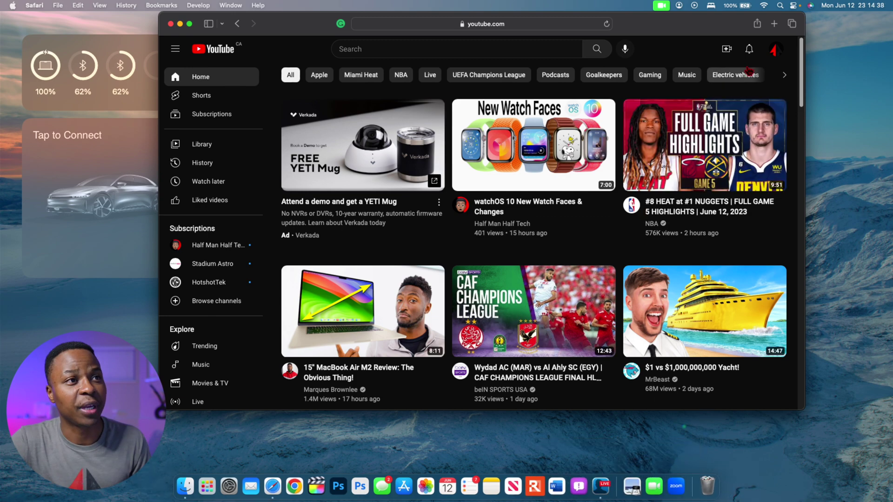
click(758, 27)
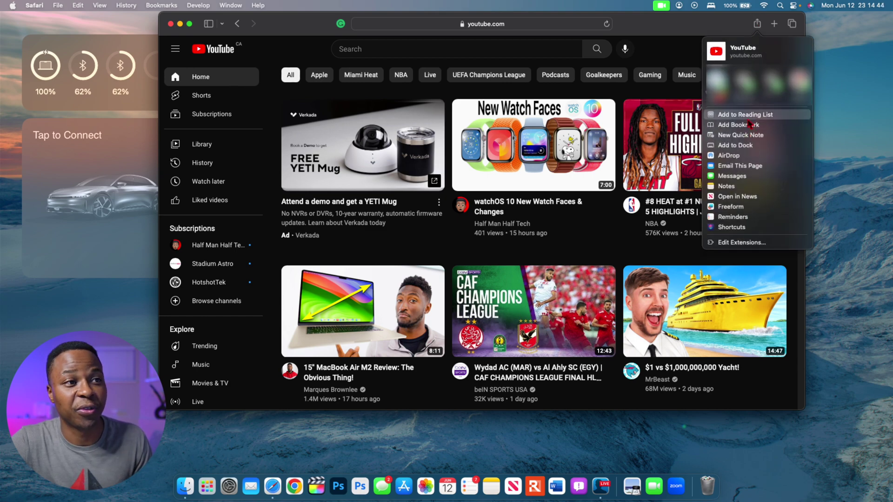
click(732, 146)
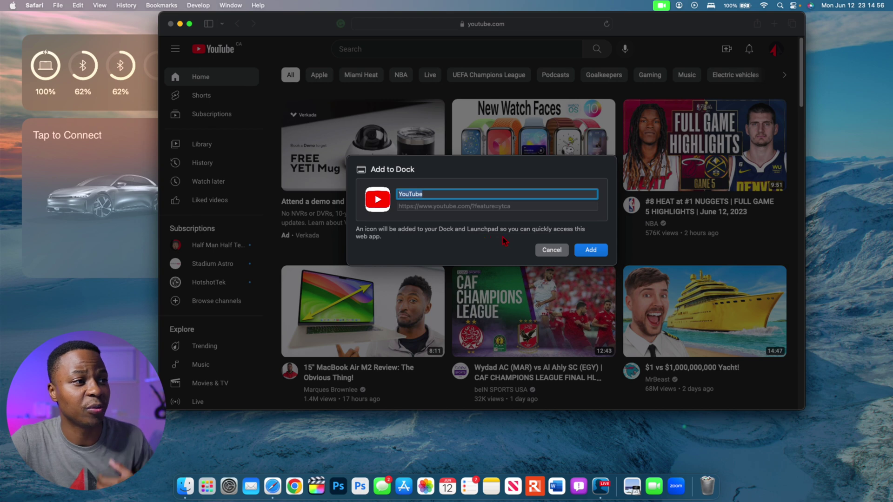
click(594, 249)
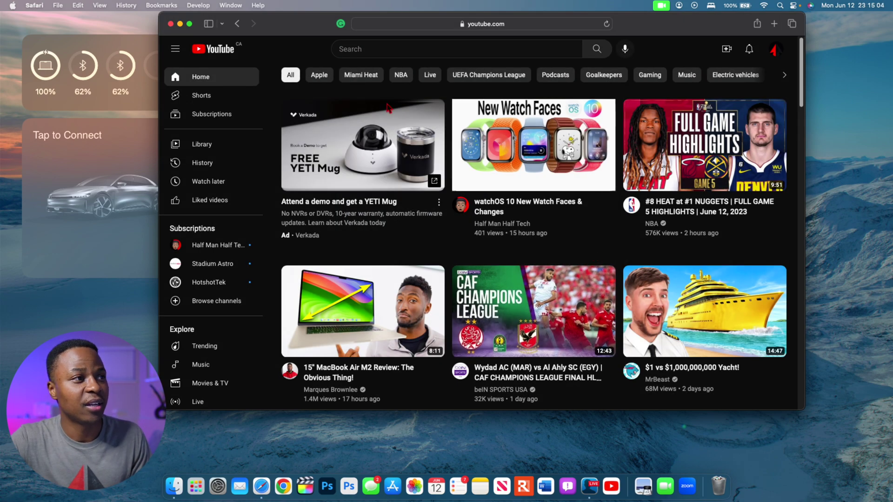
Step: Close the Safari window, launch the YouTube web app from the Dock and move its window clear of the desktop widgets
click(171, 24)
click(441, 179)
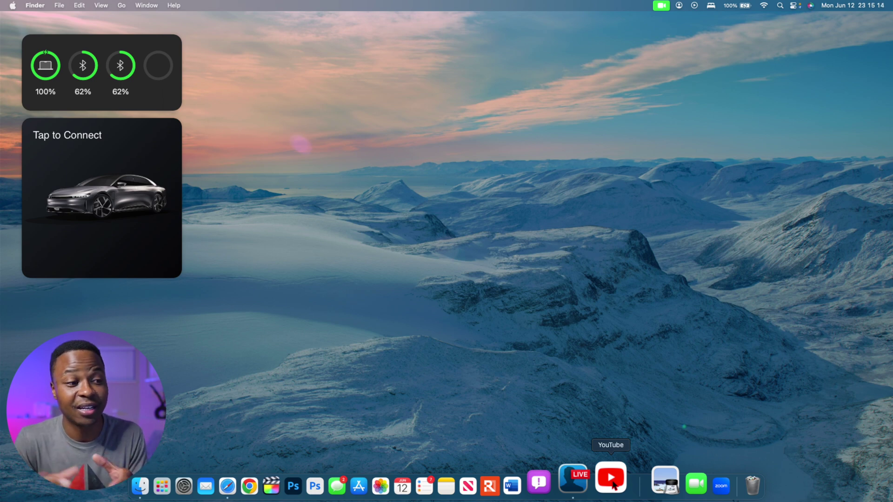
click(613, 486)
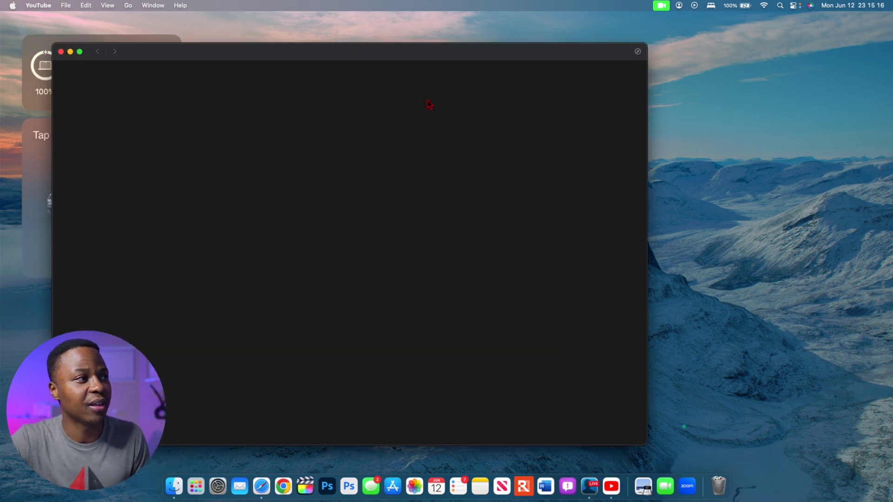
drag(398, 49, 520, 39)
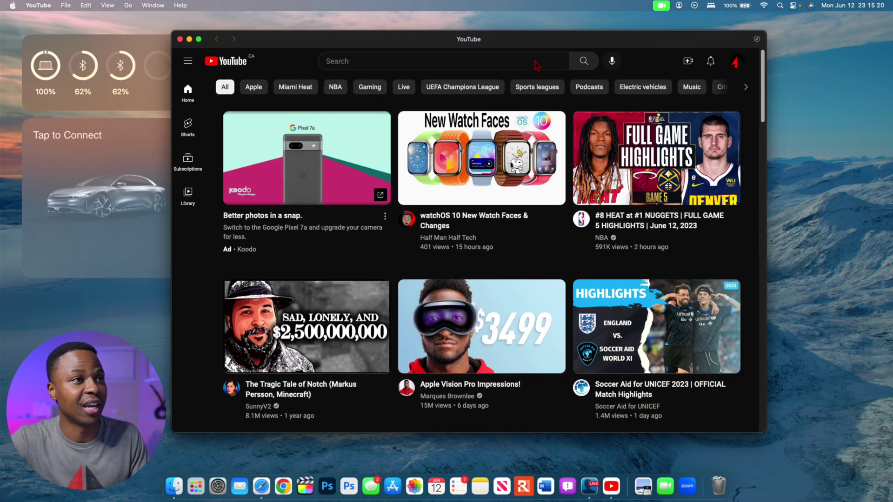
drag(390, 40, 418, 39)
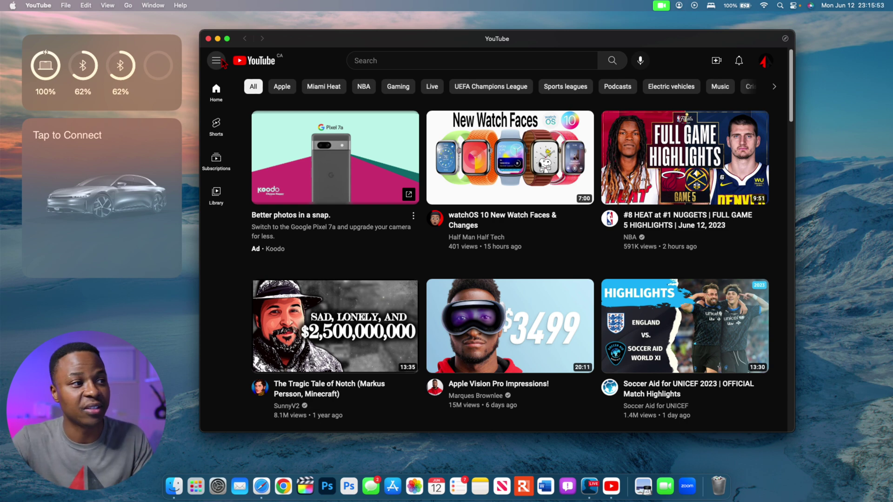
Step: Browse the home feed and topic filters in the YouTube web app, returning to the start of the feed
scroll(222, 63, down, 1)
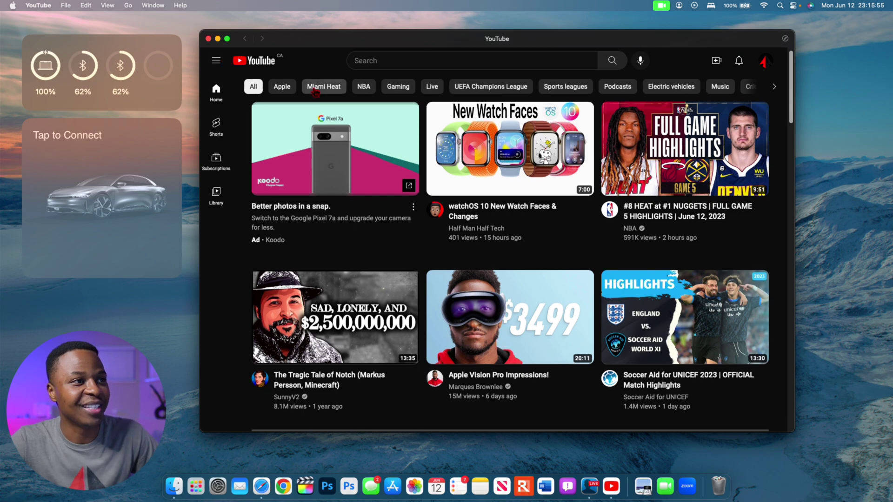
scroll(316, 91, right, 3)
scroll(385, 210, down, 5)
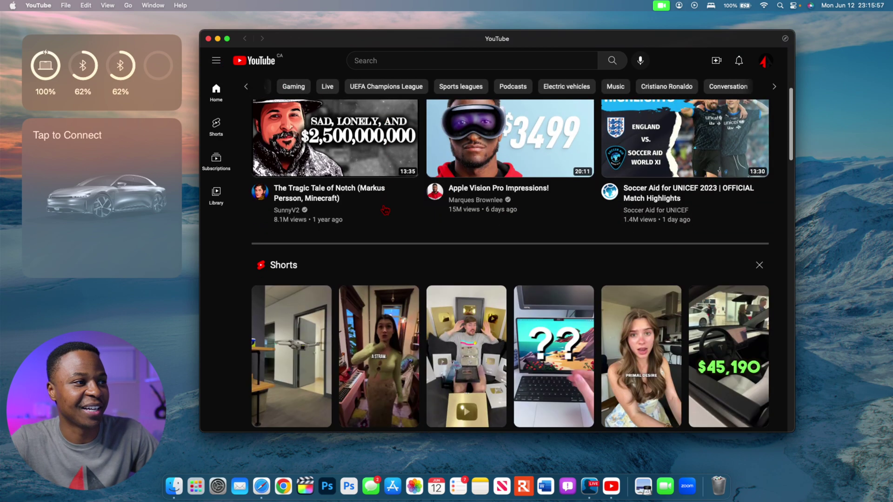
scroll(385, 210, up, 5)
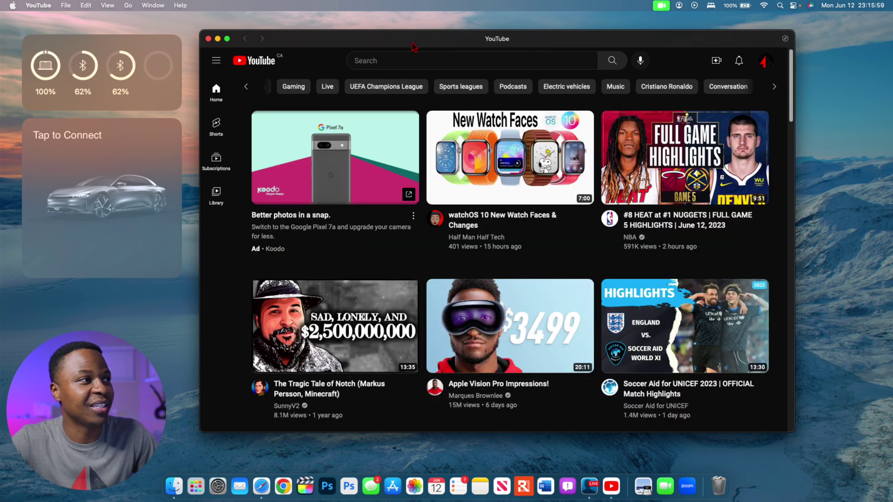
drag(449, 33, 438, 33)
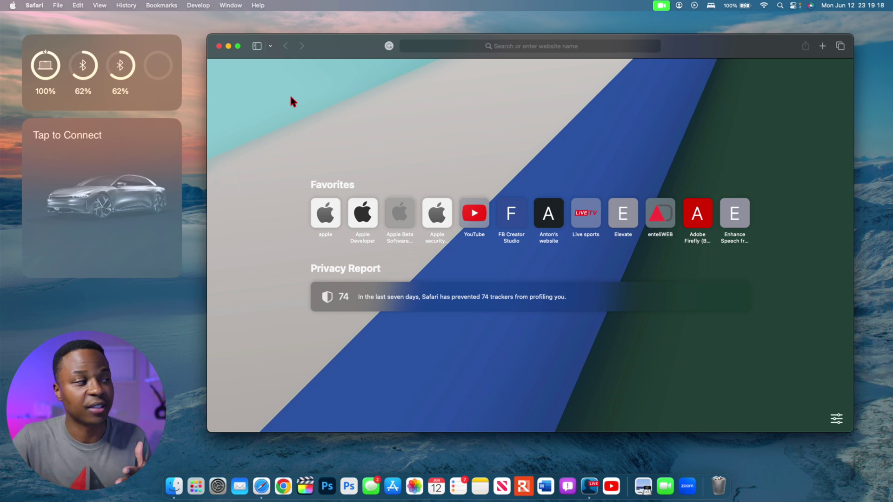
Step: View Safari's version information in About Safari and close it
click(38, 7)
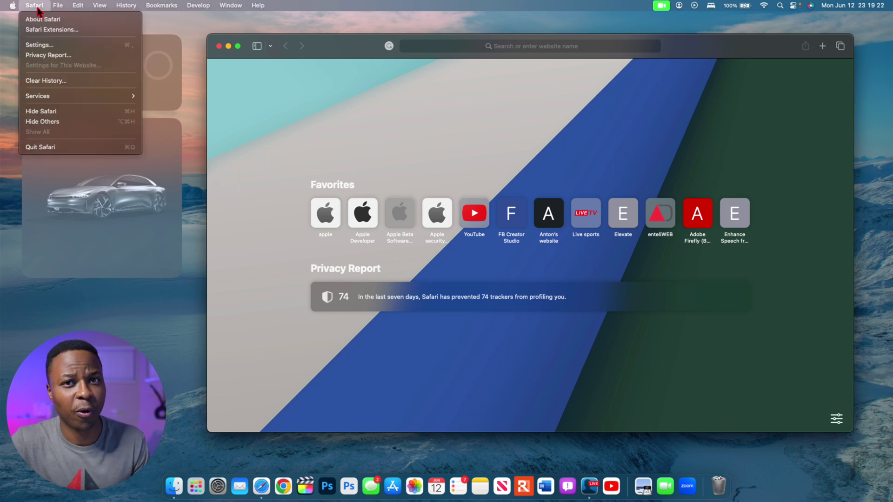
click(316, 80)
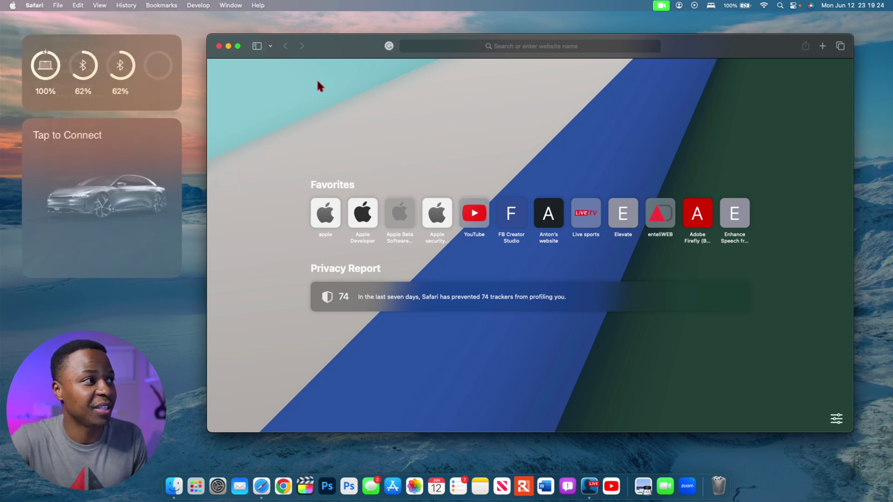
click(41, 6)
click(43, 20)
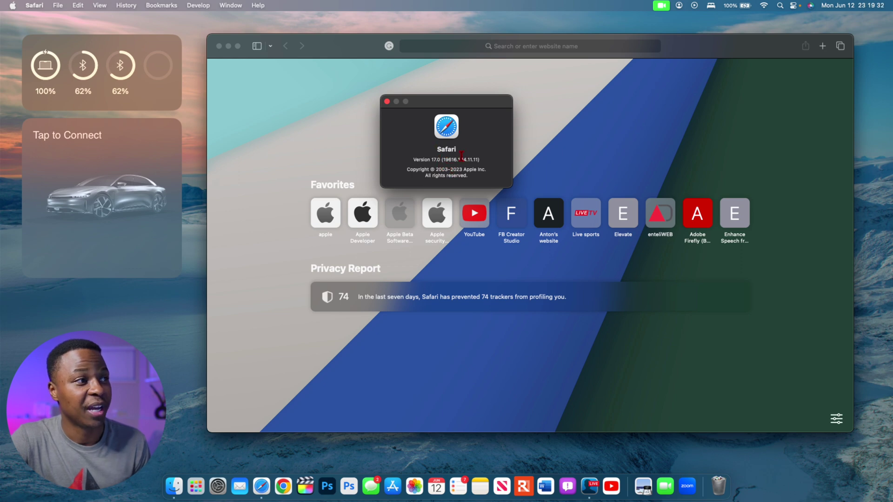
click(386, 102)
Step: Open Safari's Profiles settings, start a new profile and view its color choices
click(34, 6)
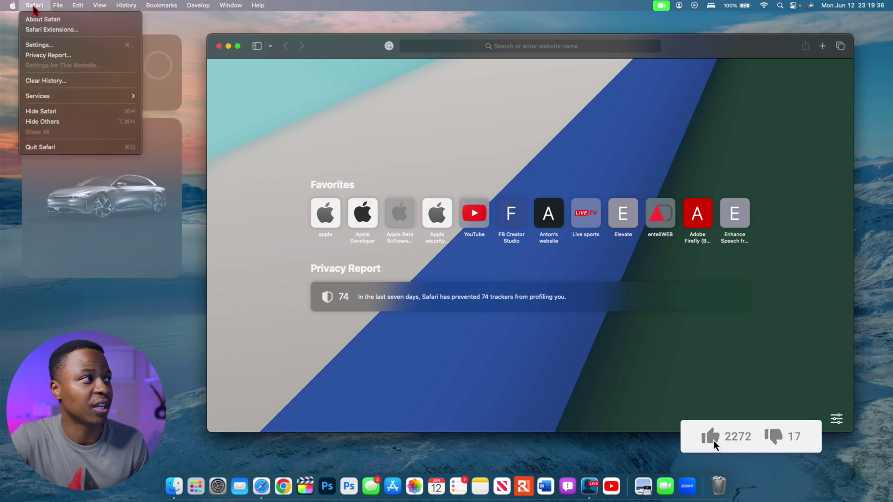
click(46, 46)
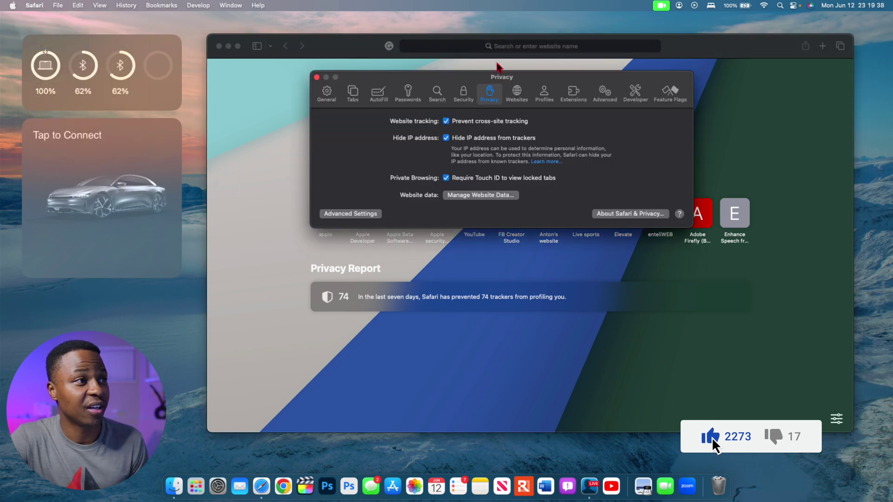
click(544, 95)
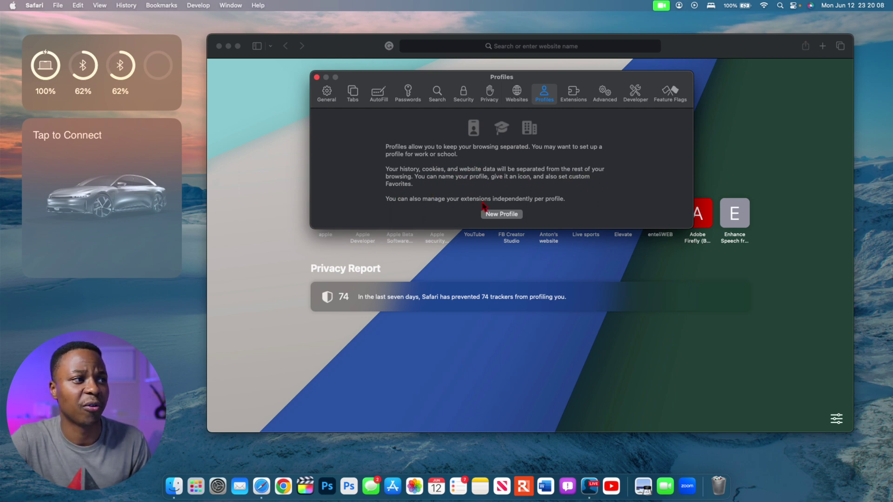
click(501, 217)
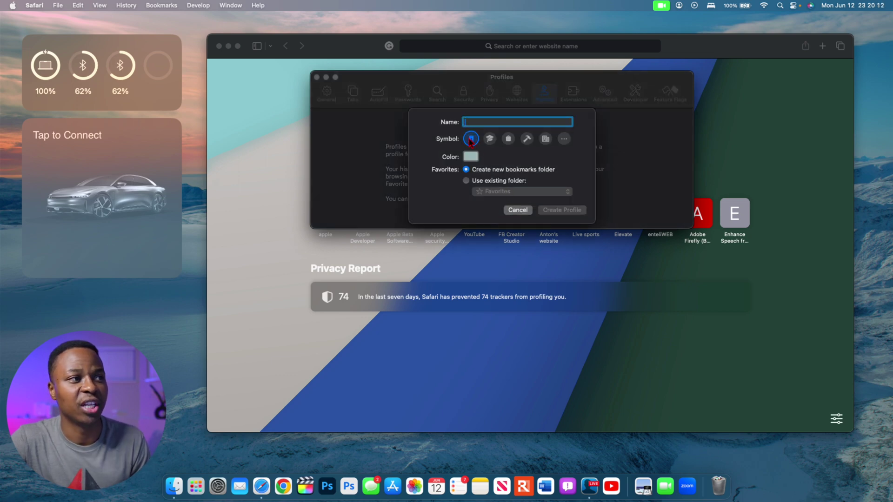
click(474, 158)
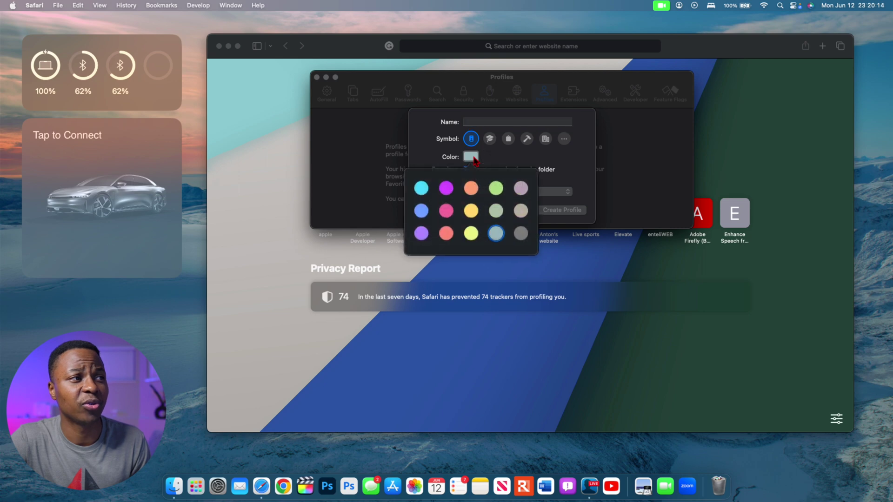
click(524, 170)
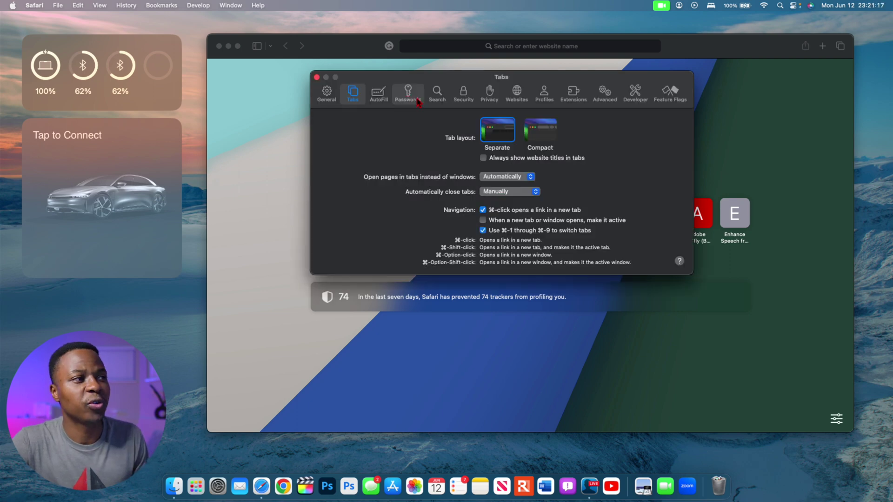
Step: Review Safari's Passwords and Developer settings, and view the available web development commands
click(408, 93)
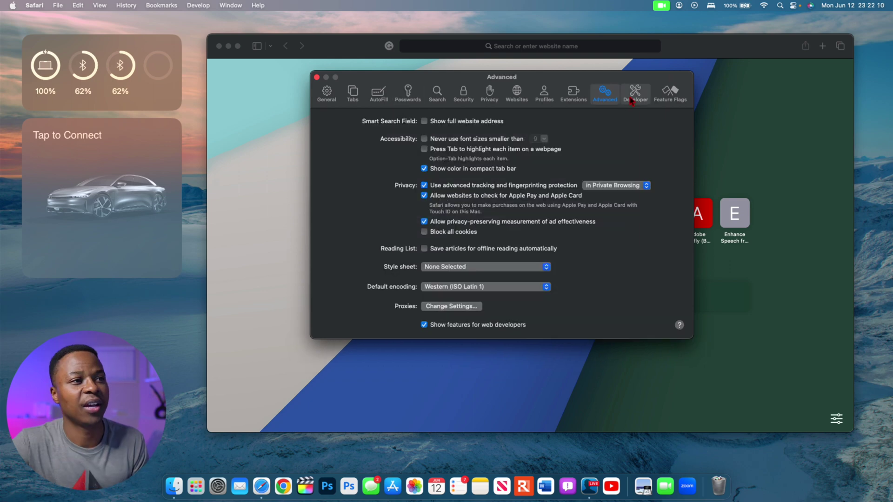
click(635, 99)
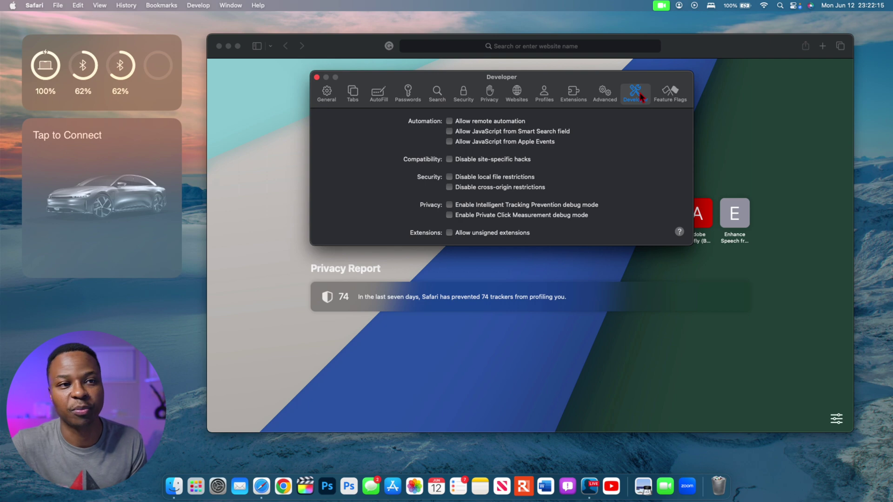
click(202, 6)
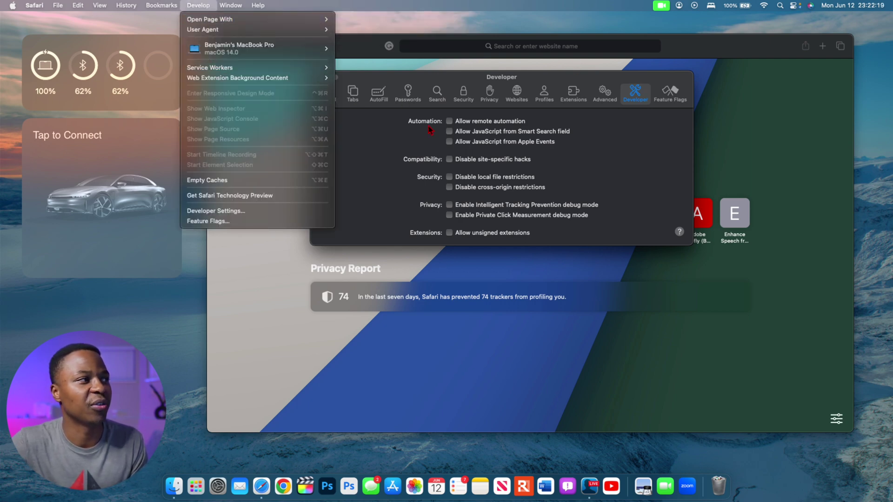
click(627, 111)
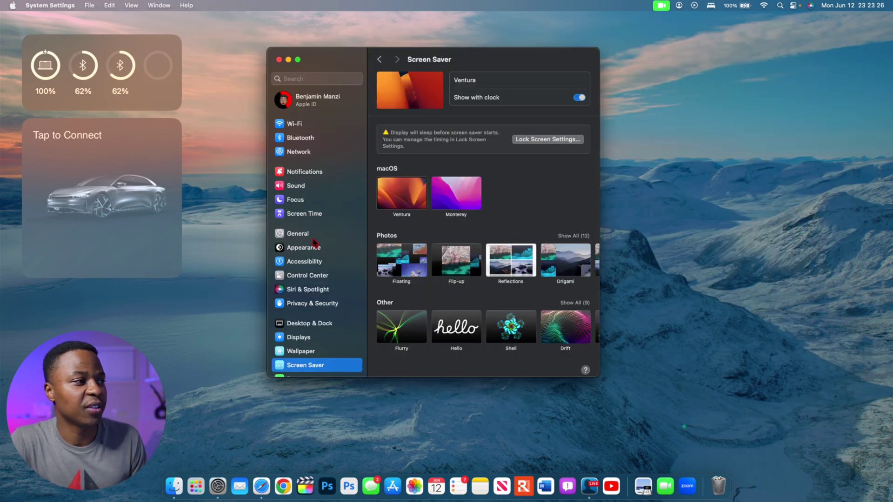
Step: Turn on Check for Sensitive Photos and Improve Communication Safety in the Screen Time Communication Safety settings
click(319, 216)
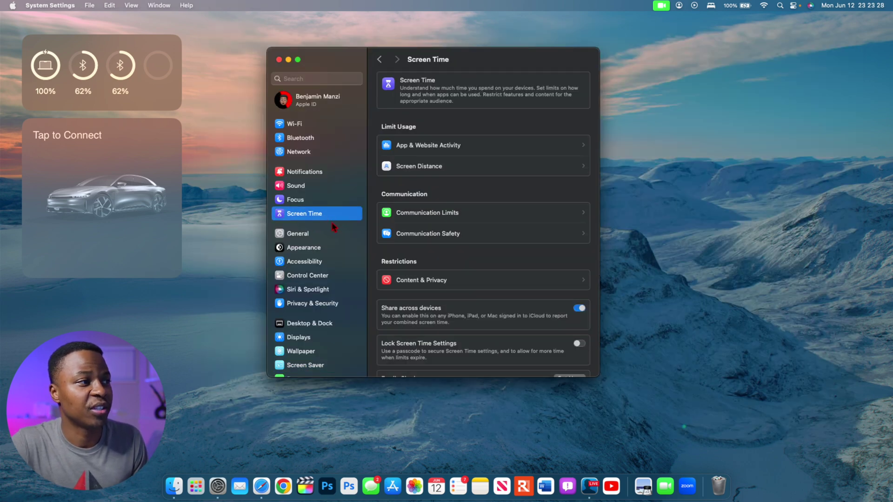
scroll(467, 246, down, 2)
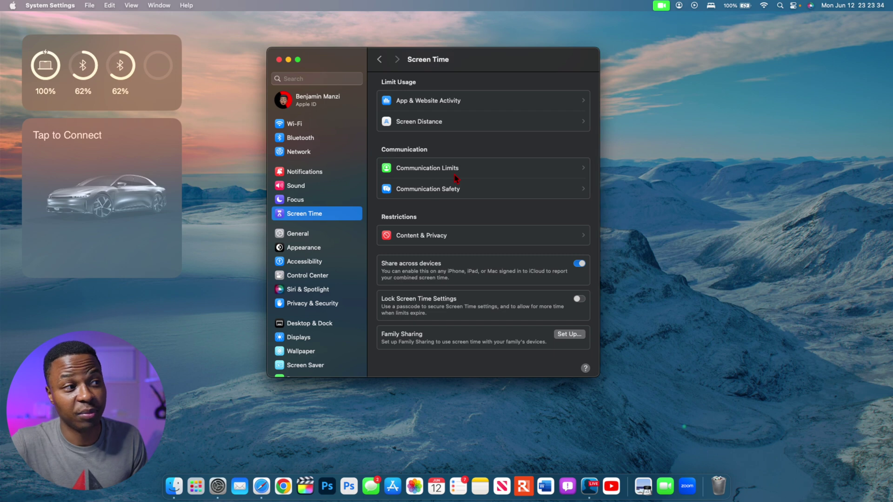
click(449, 192)
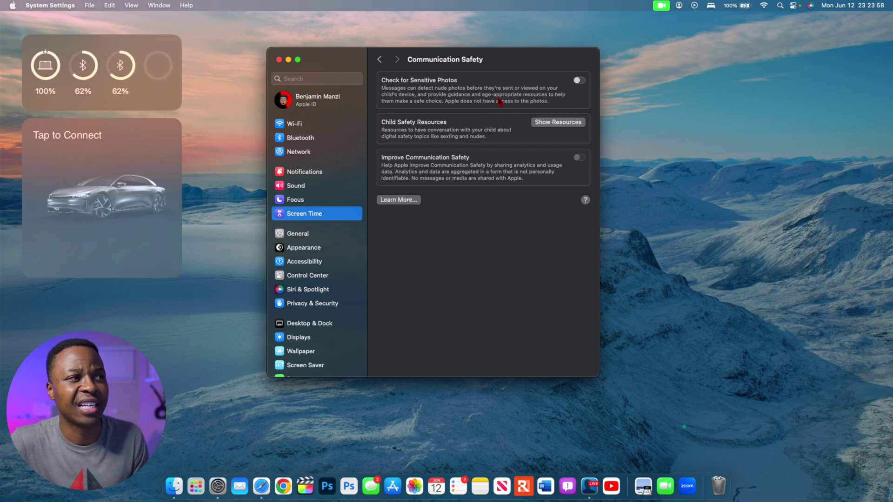
click(579, 80)
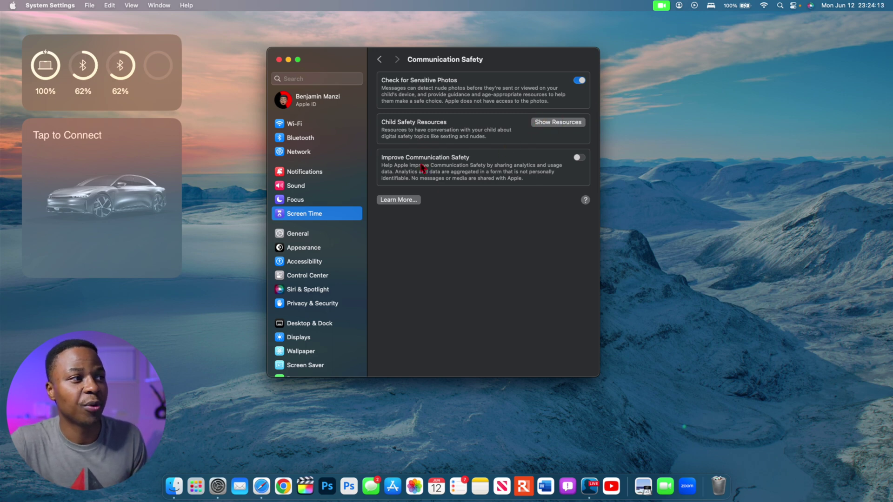
click(580, 159)
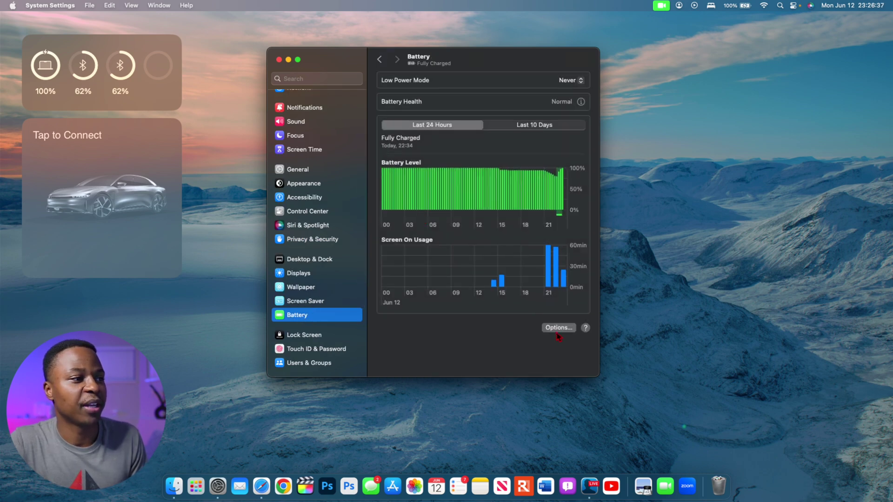
Step: Open the additional power and video streaming options in the Battery settings
click(557, 330)
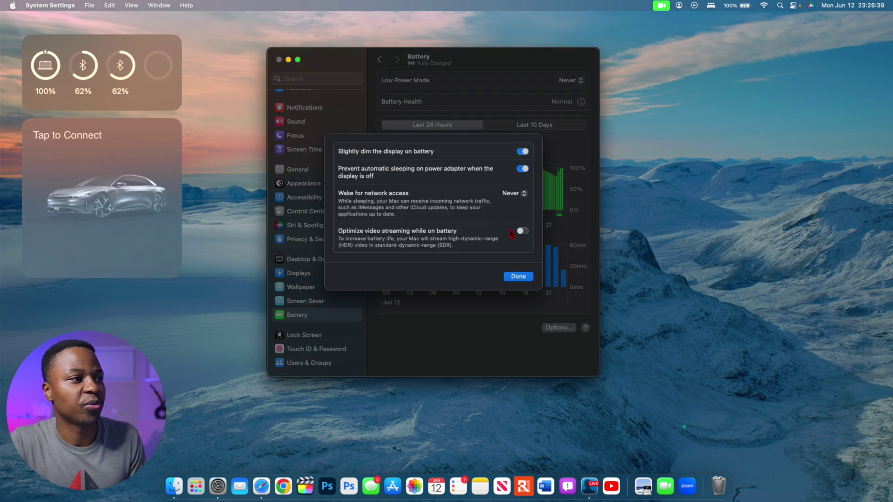